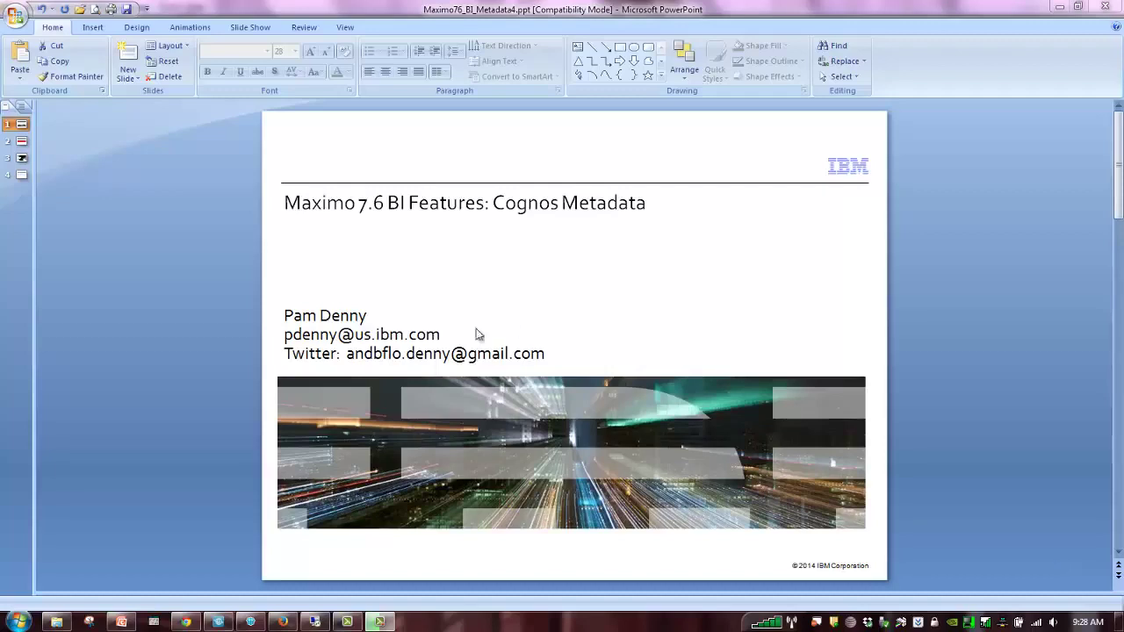
Step: Go through the agenda slide to slide 3, 'Maximo Cognos Meta Data Publishing'
left_click(21, 142)
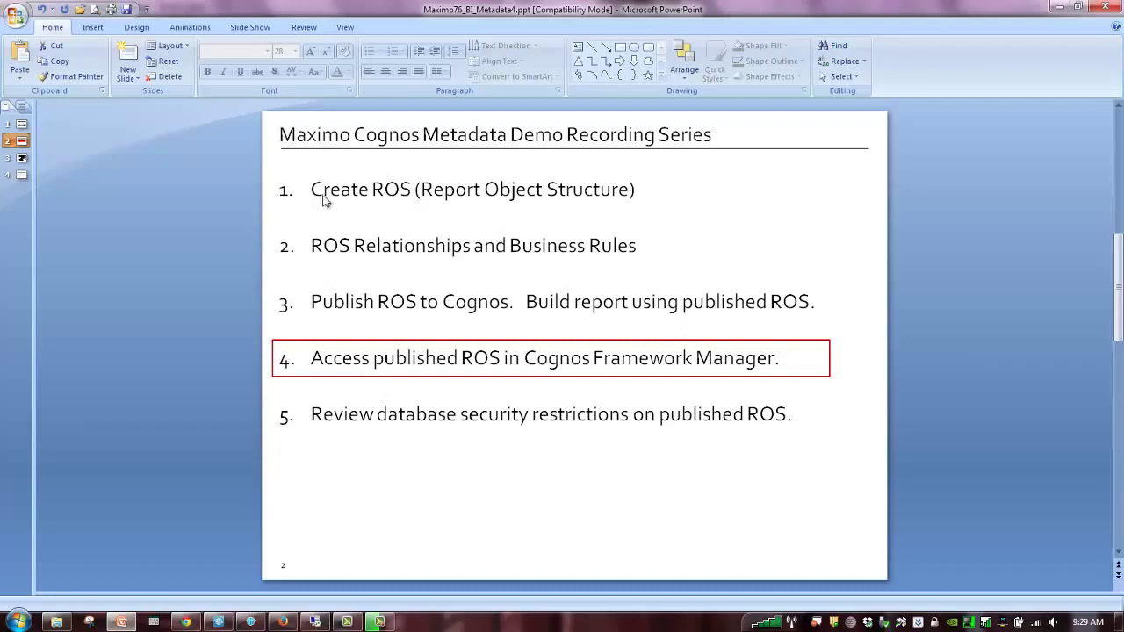
left_click(22, 160)
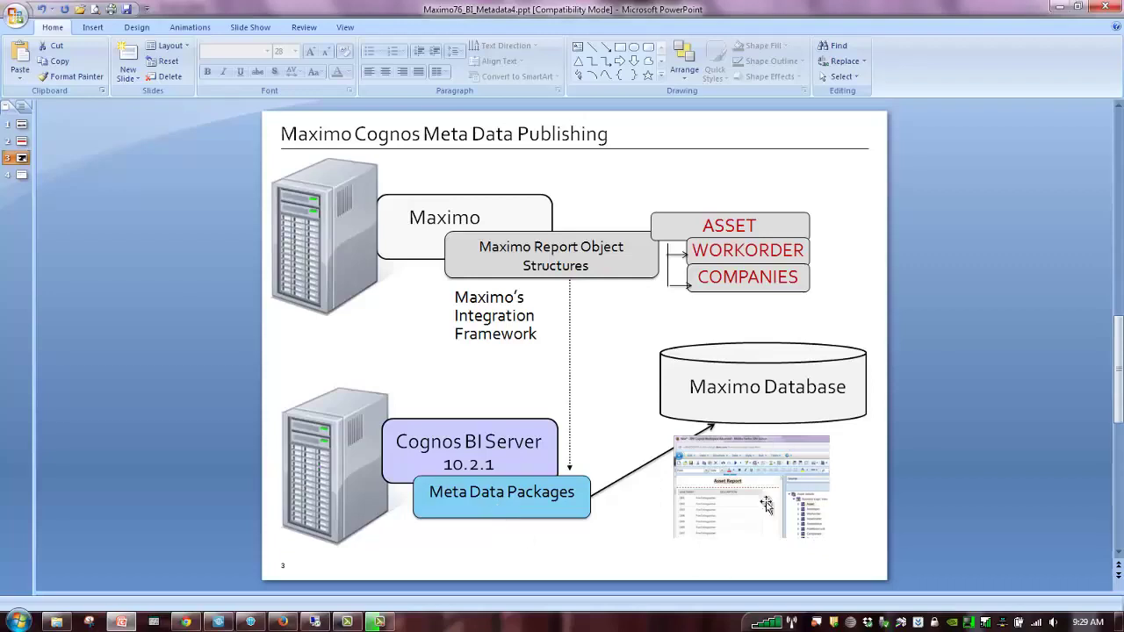
Step: Show slide 4, 'Maximo Cognos End Point Values', with the MXCOGNOS end point properties
left_click(22, 176)
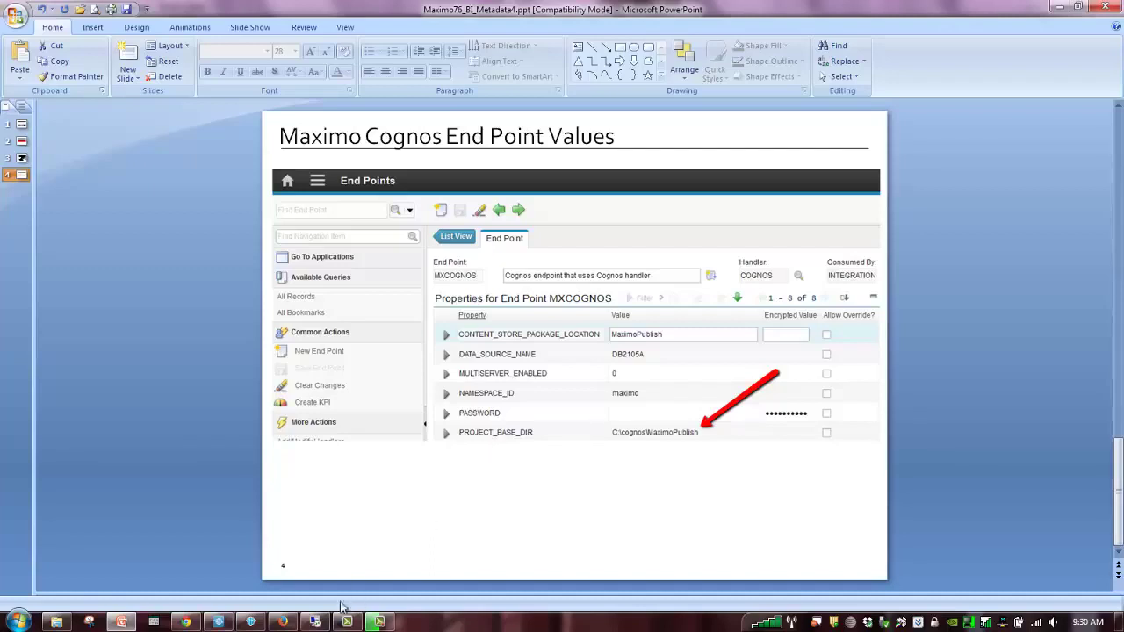
Step: In Maximo, open the End Points application and filter end points on 'cog'
left_click(283, 622)
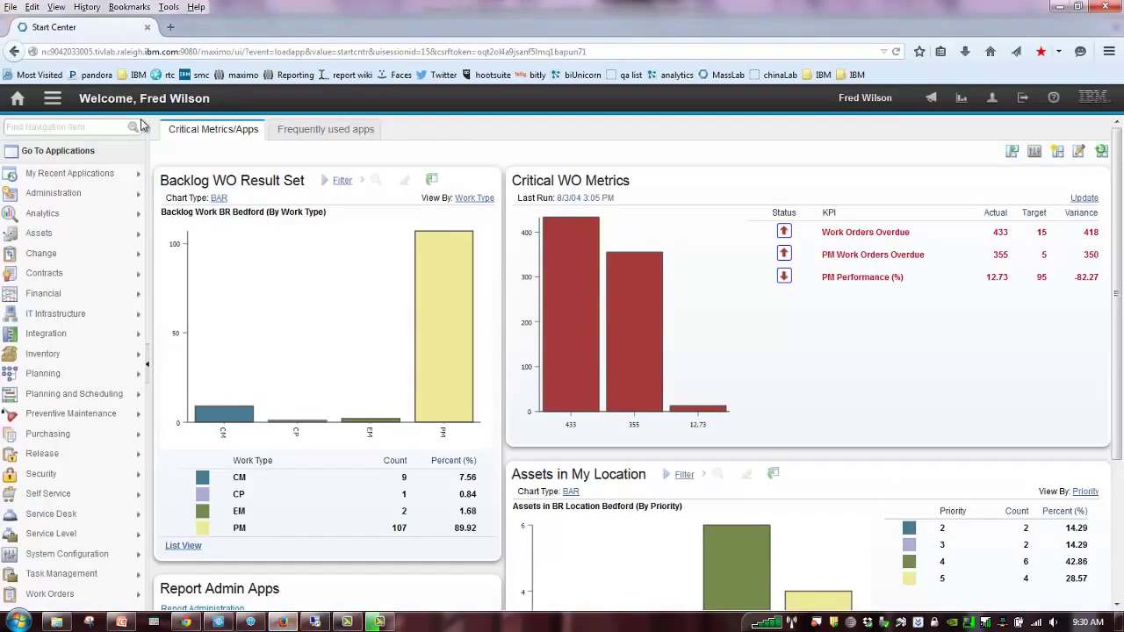
left_click(54, 101)
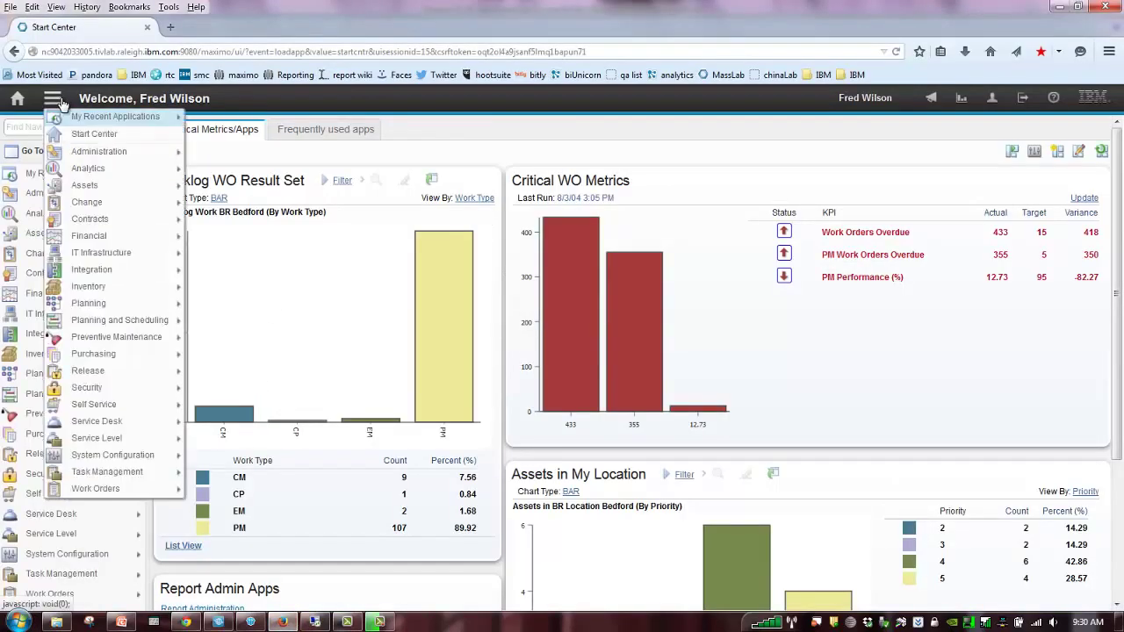
mouse_move(154, 117)
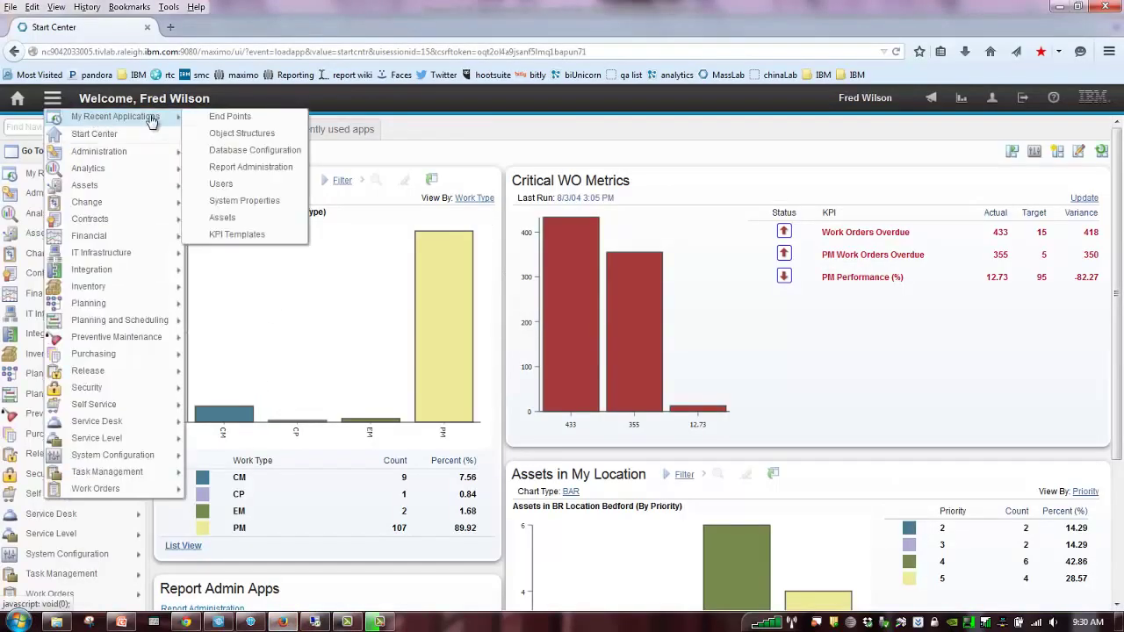
left_click(227, 118)
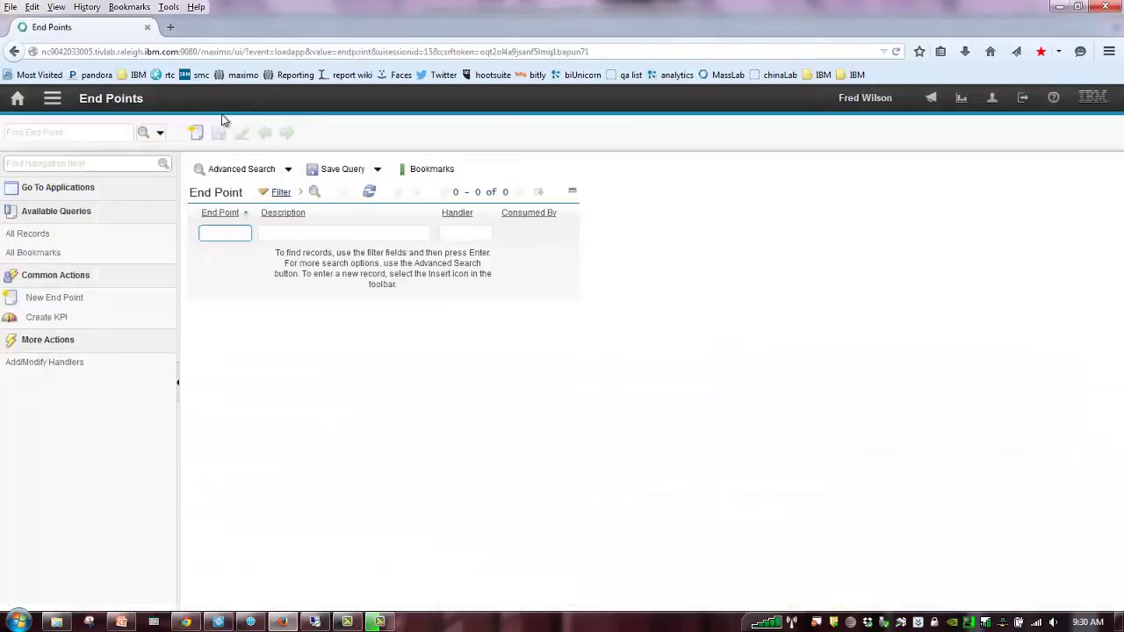
type("cog")
key("Return")
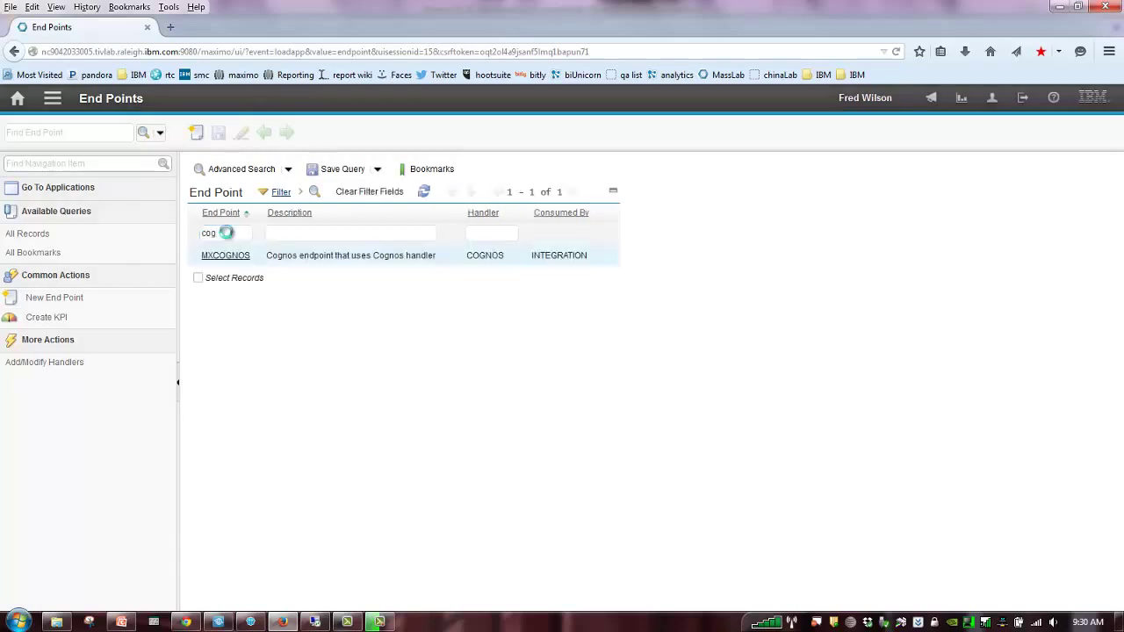
Step: Open MXCOGNOS and expand PROJECT_BASE_DIR, showing C:\cognos\MaximoPublish
left_click(225, 255)
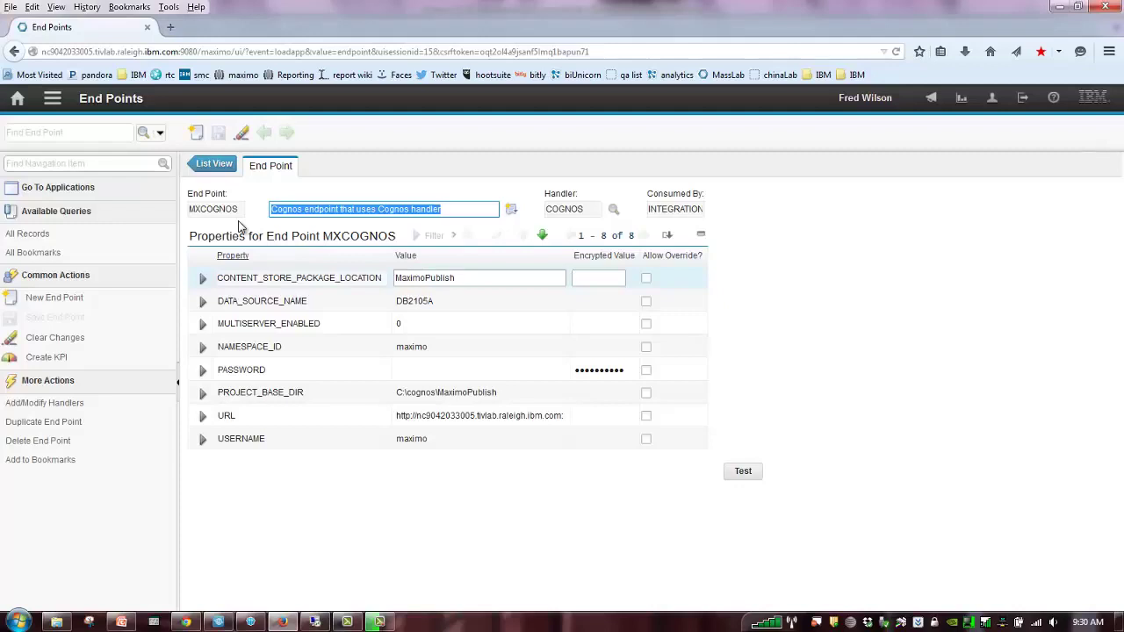
left_click(201, 396)
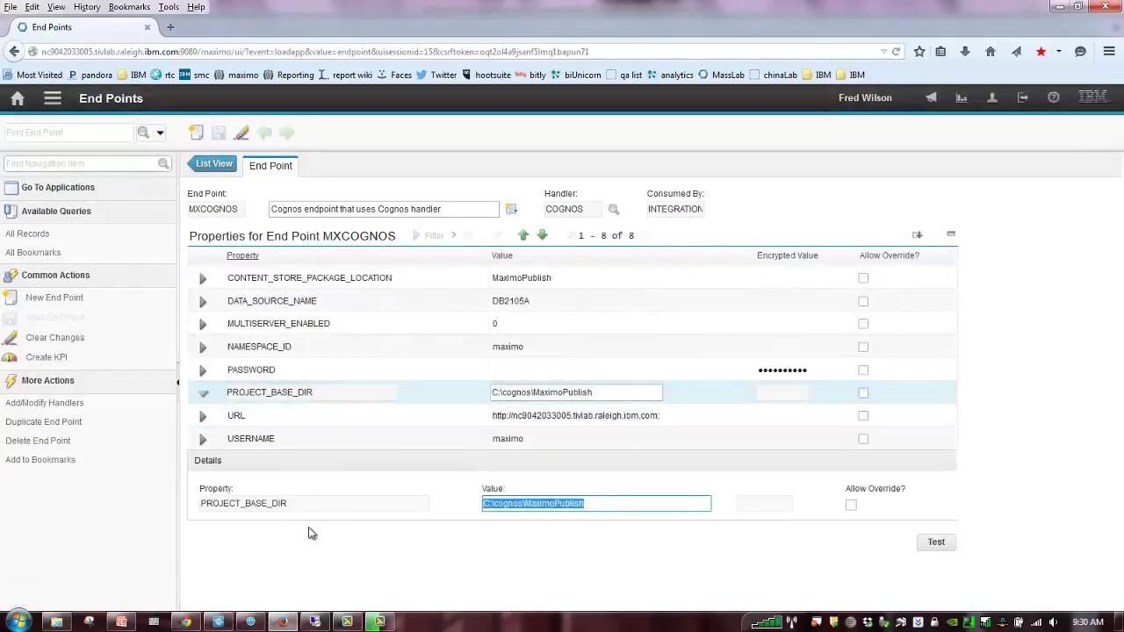
left_click(612, 503)
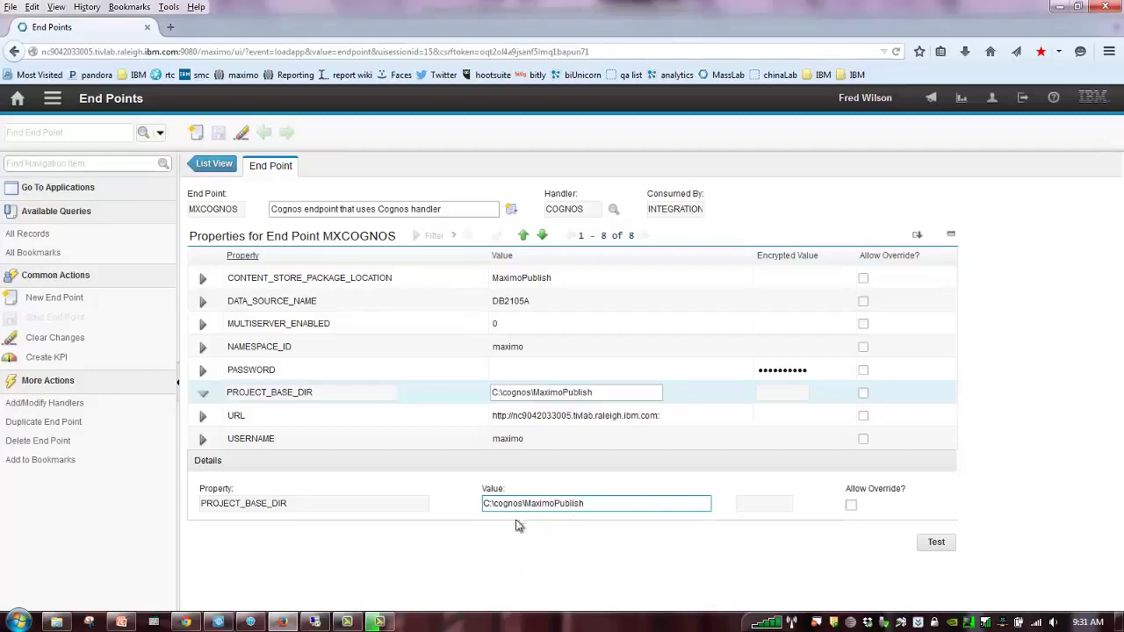
Step: On the remote desktop, open the REP_ASSETDEMO_2015May08_085317_076 folder under MaximoPublish
left_click(316, 621)
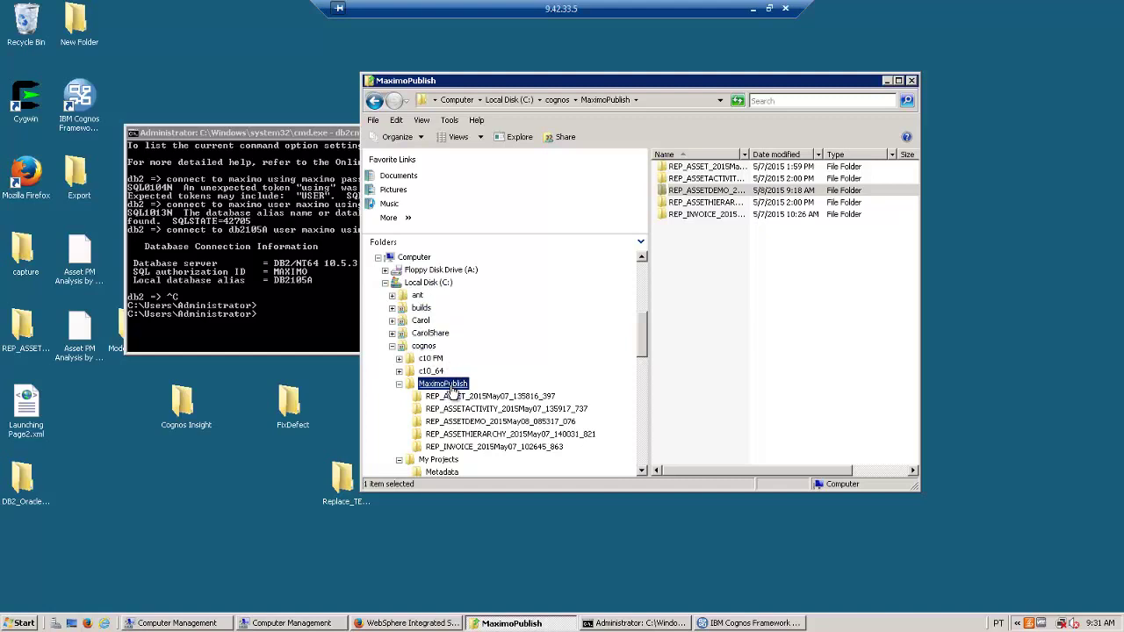
key("alt+Tab")
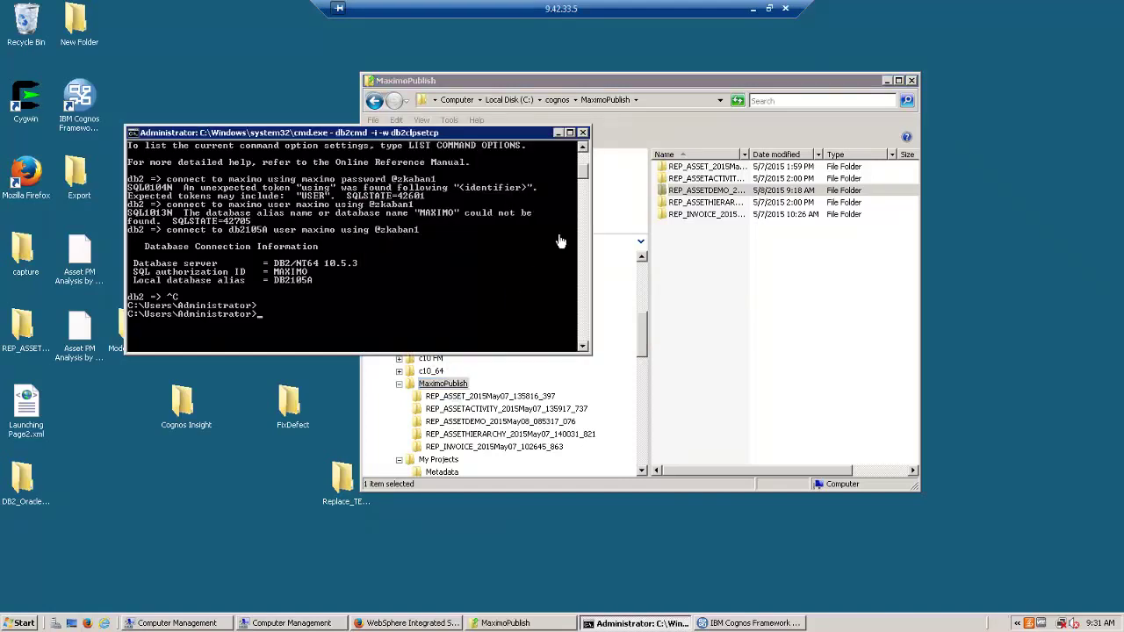
left_click(557, 133)
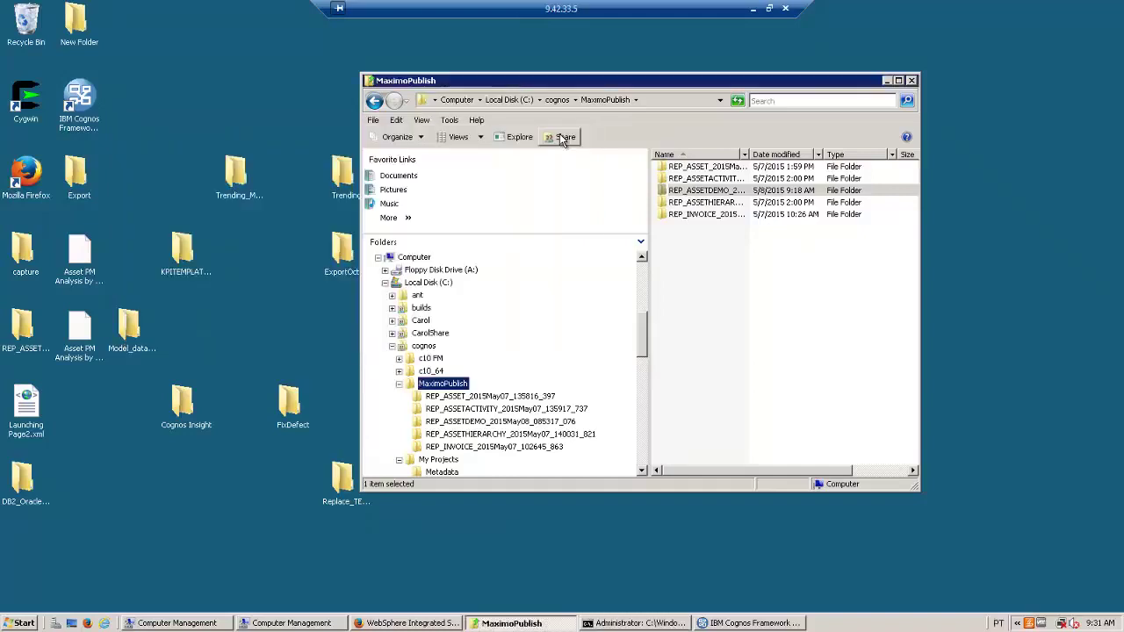
left_click(457, 424)
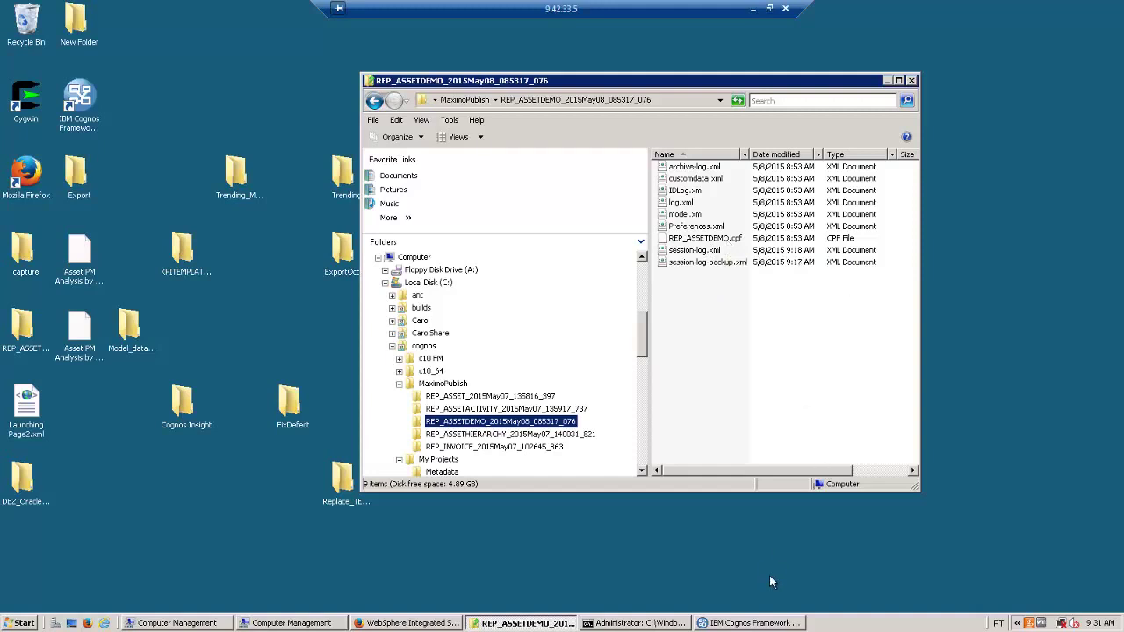
Step: Open REP_ASSETDEMO.cpf from cognos\MaximoPublish\REP_ASSETDEMO in Framework Manager
left_click(769, 625)
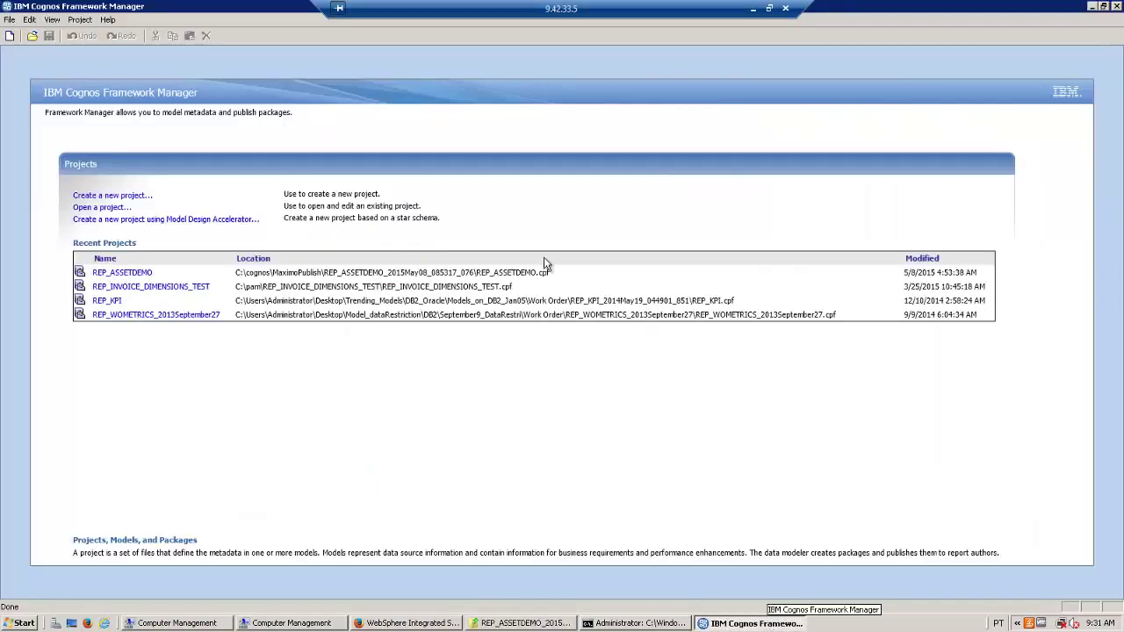
left_click(103, 208)
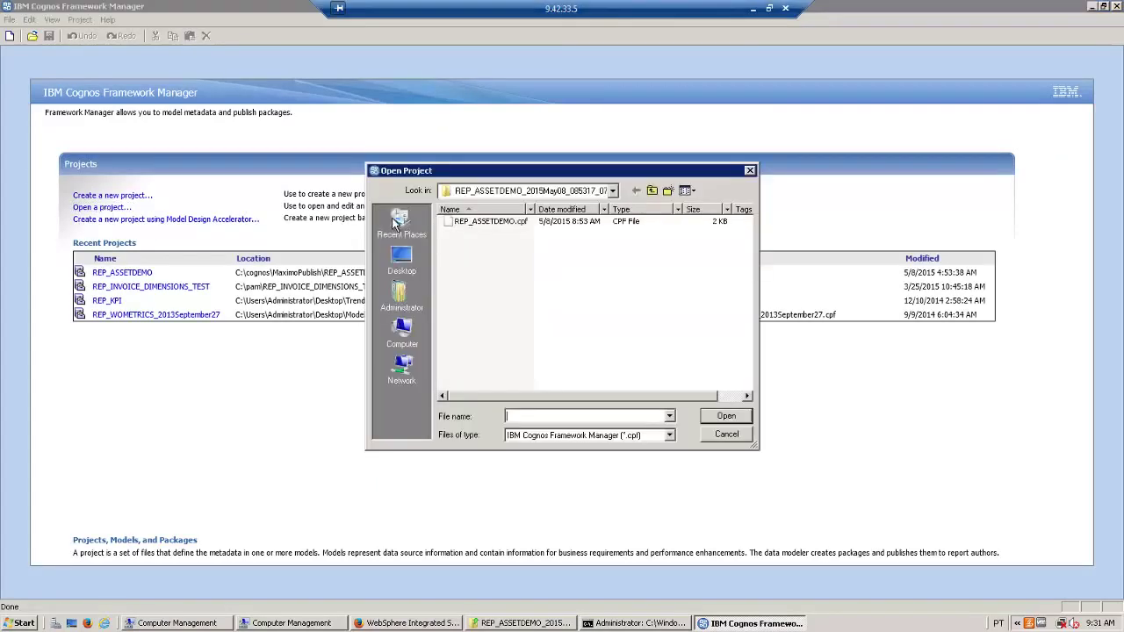
left_click(651, 191)
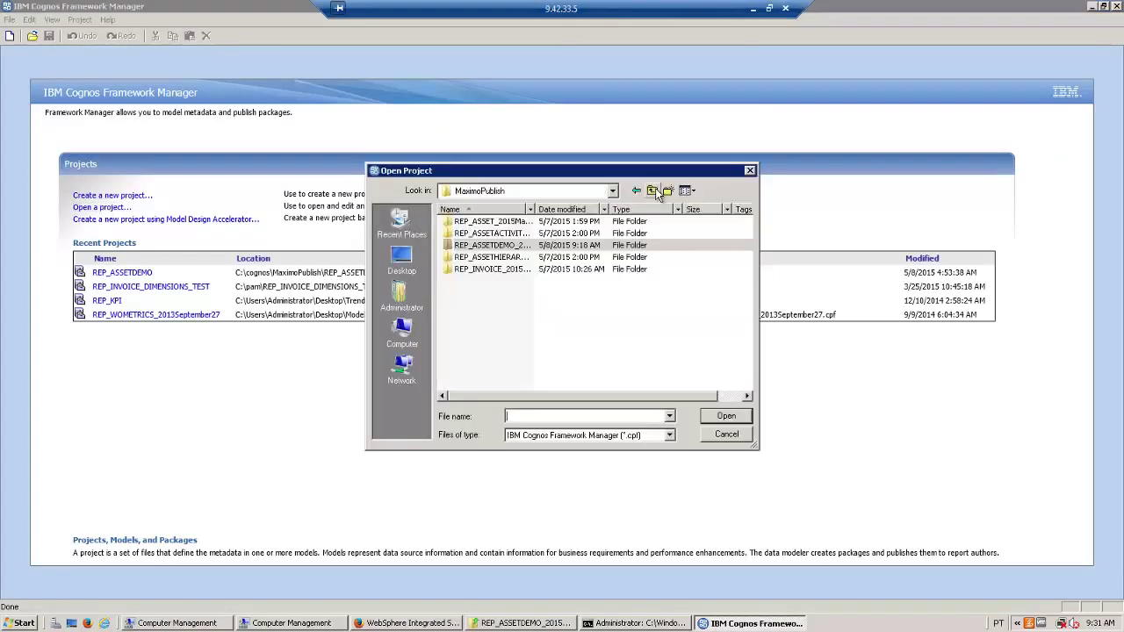
left_click(651, 190)
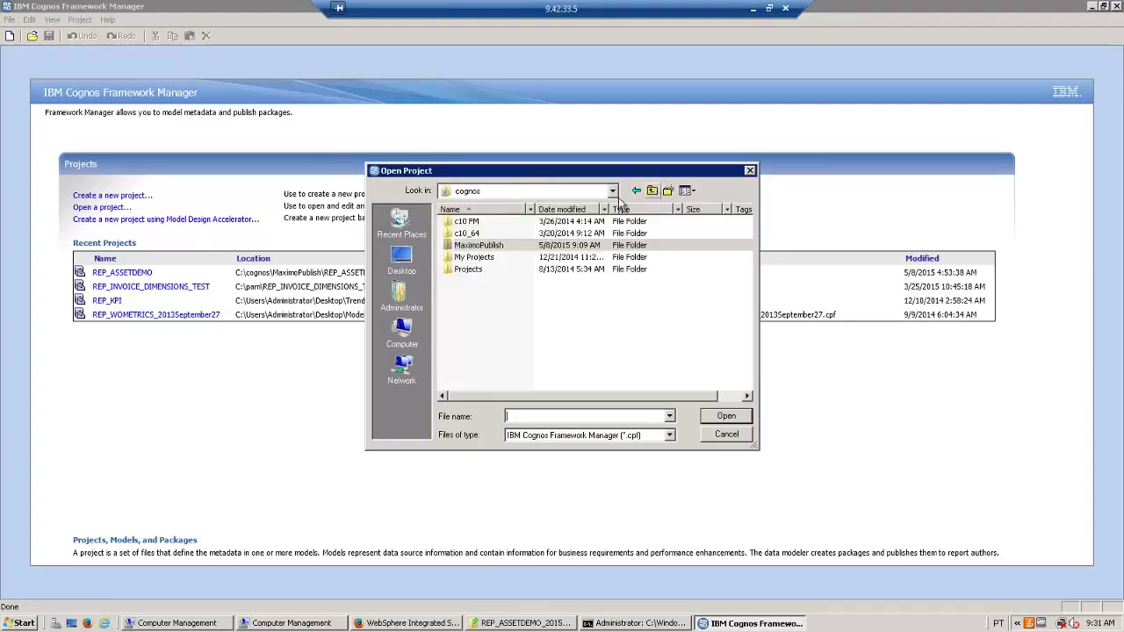
left_click(479, 247)
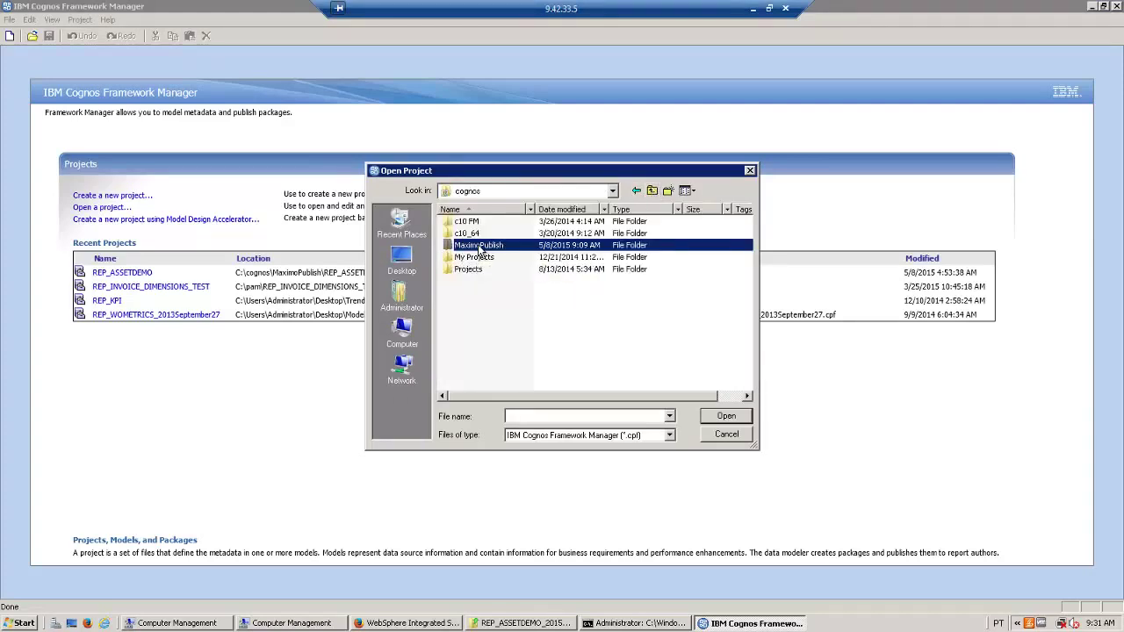
left_click(480, 248)
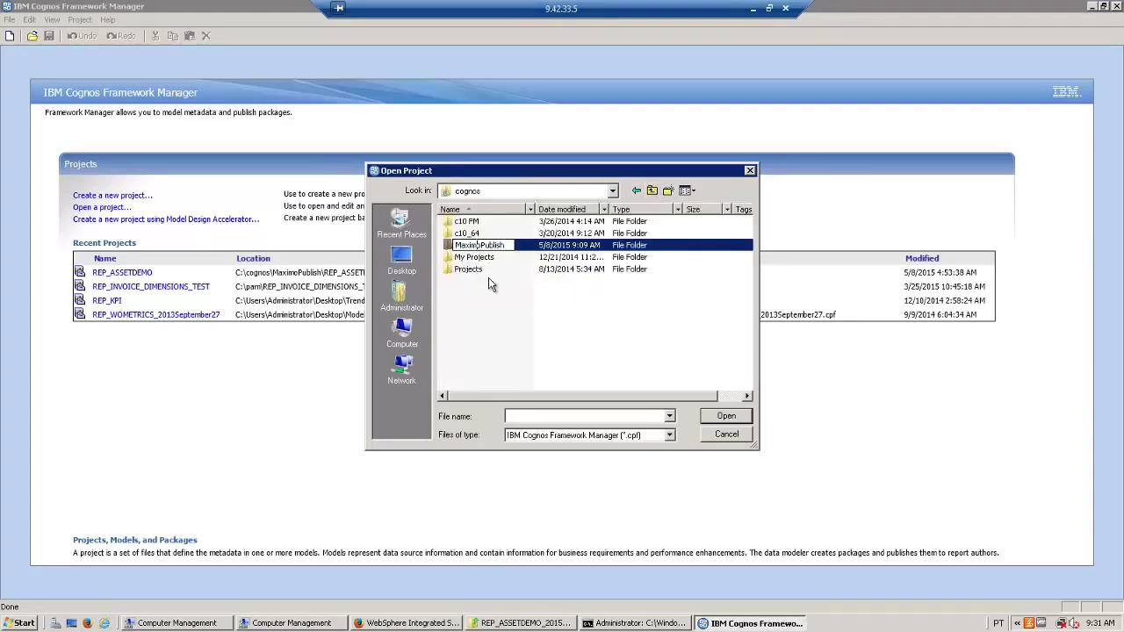
double_click(495, 249)
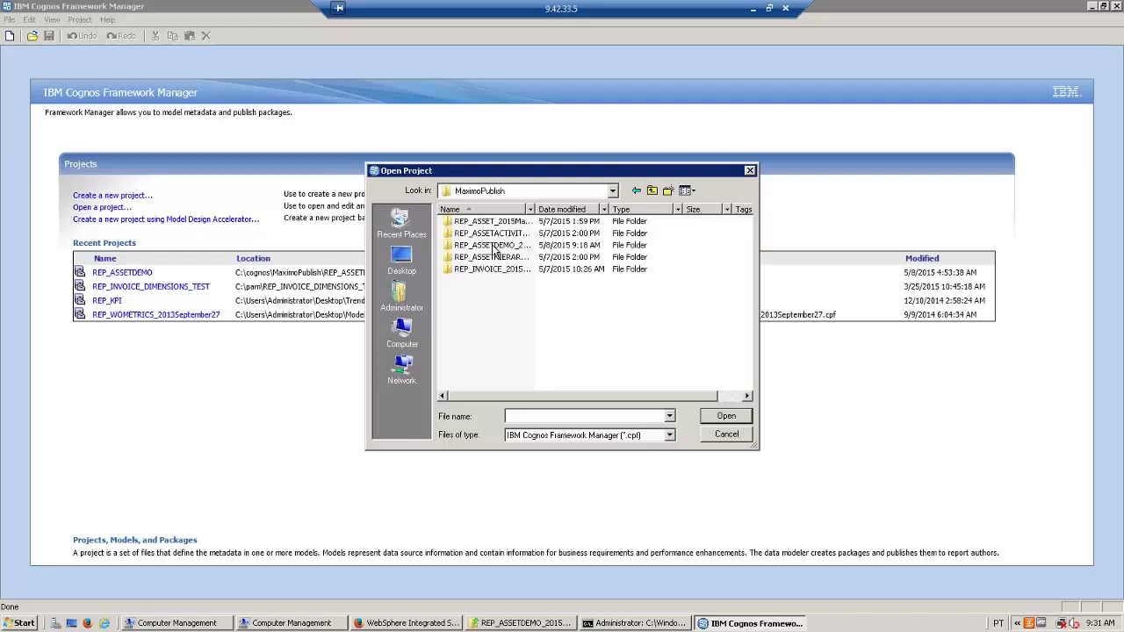
double_click(494, 247)
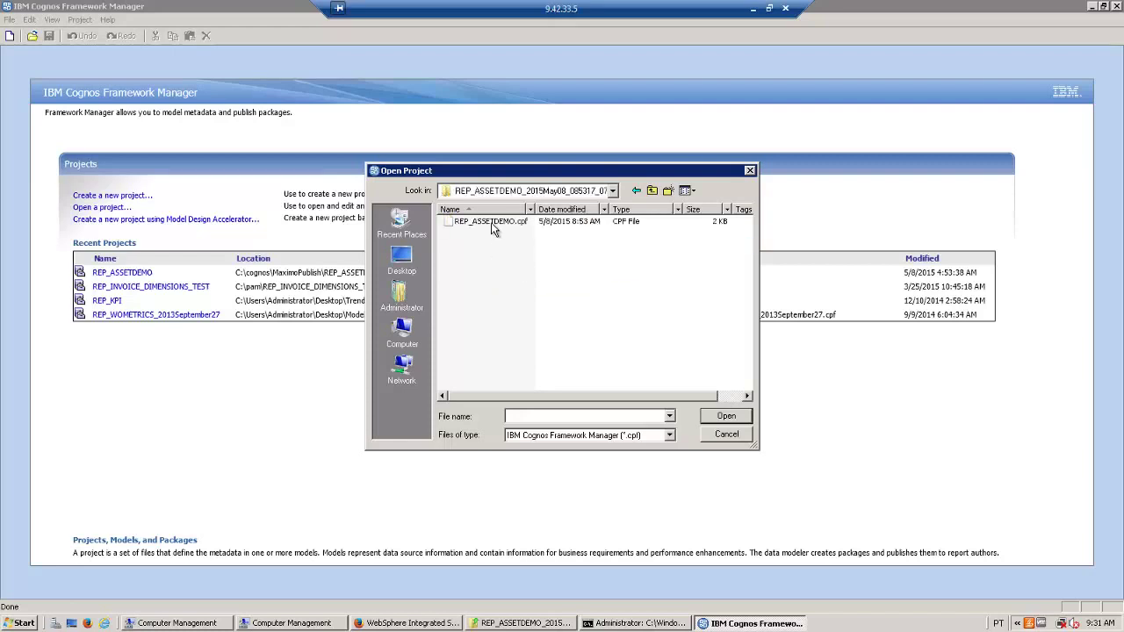
left_click(492, 223)
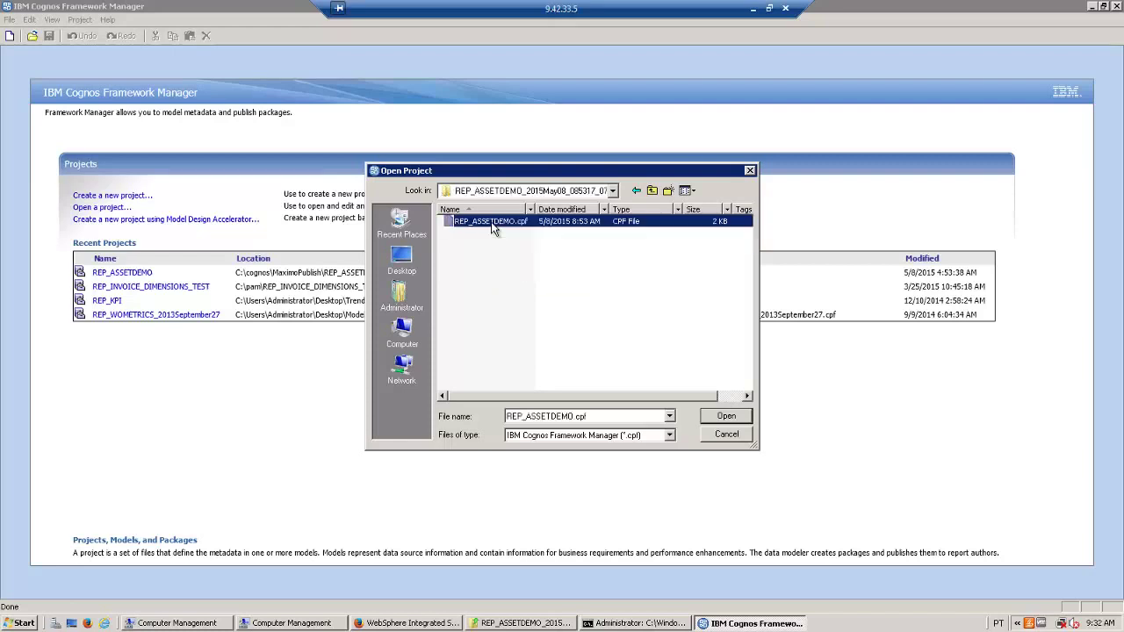
left_click(727, 417)
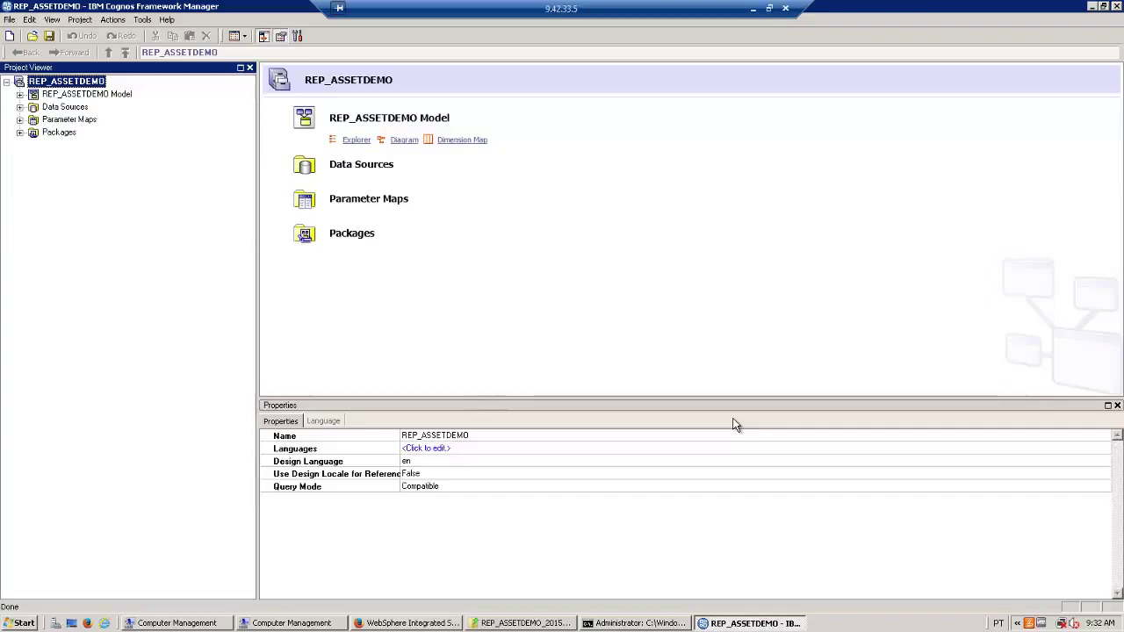
Step: Expand the model's Data Source View and Business Logic View and show them in Explorer
left_click(20, 94)
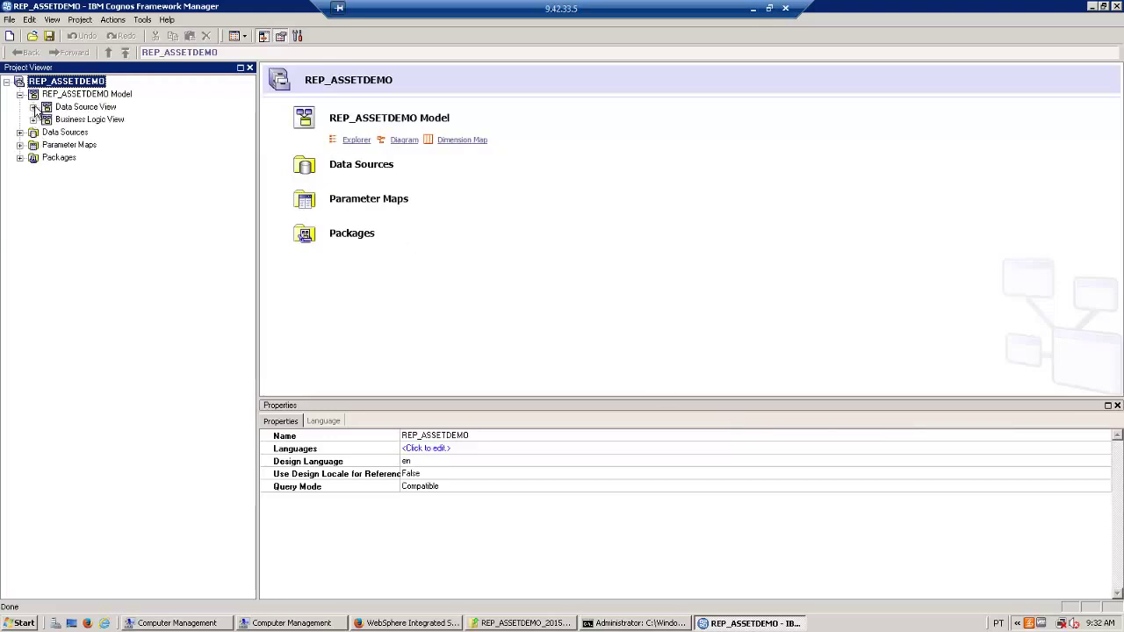
left_click(34, 106)
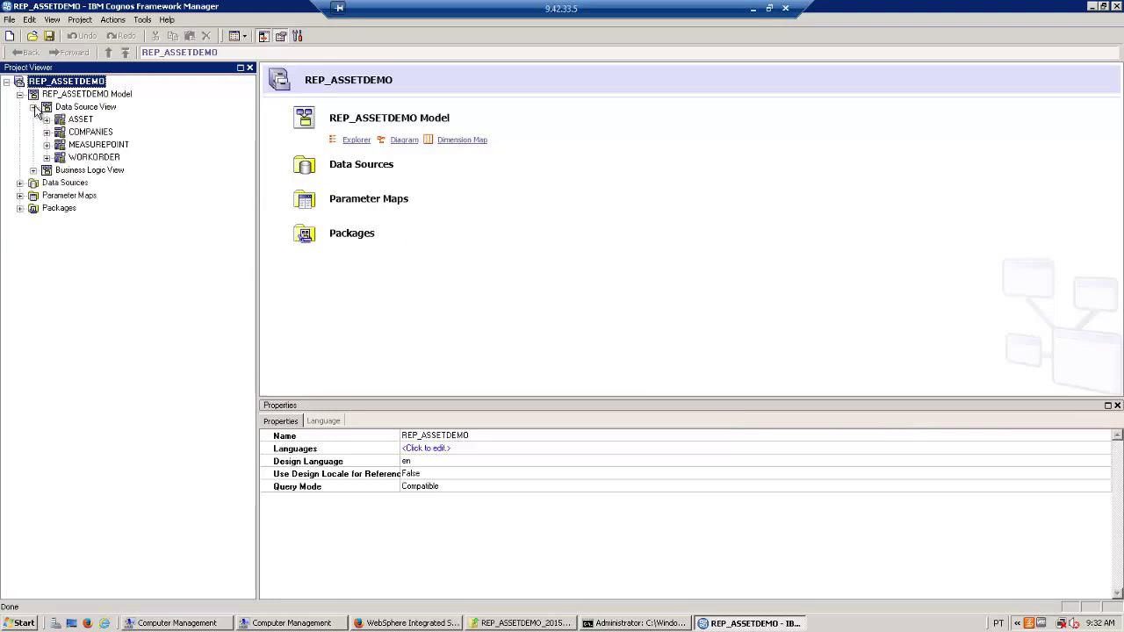
left_click(34, 170)
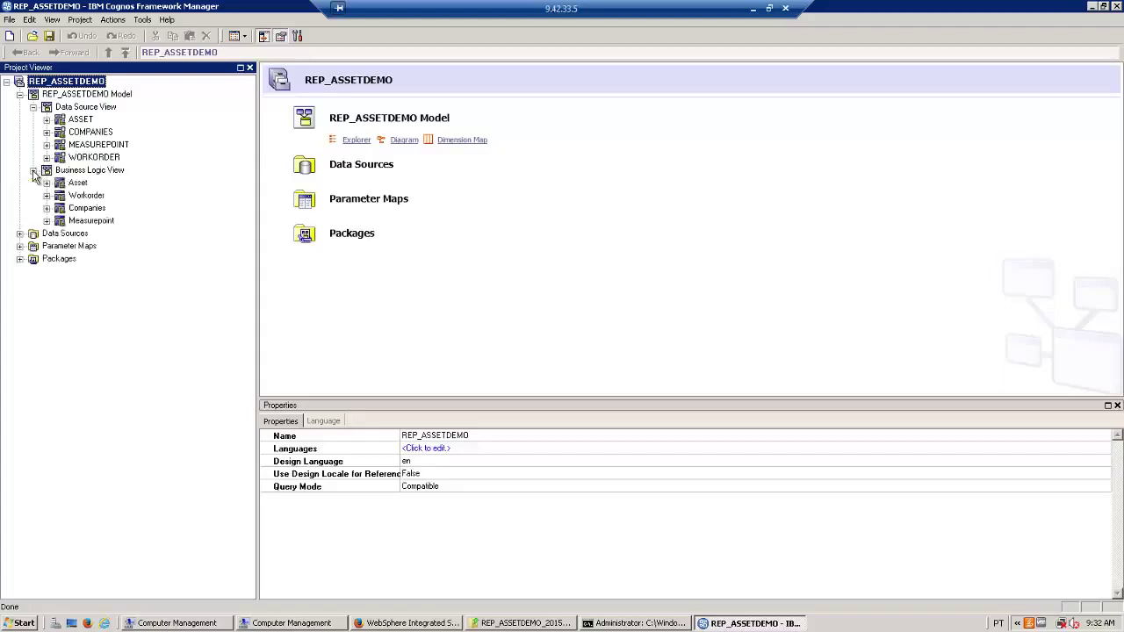
left_click(101, 107)
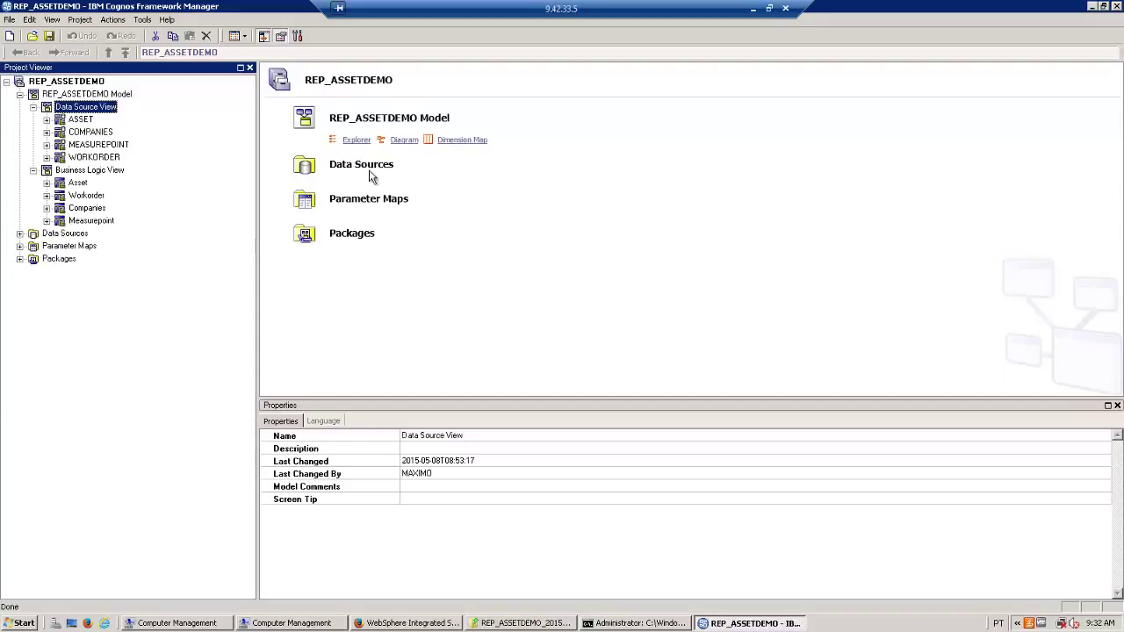
left_click(357, 139)
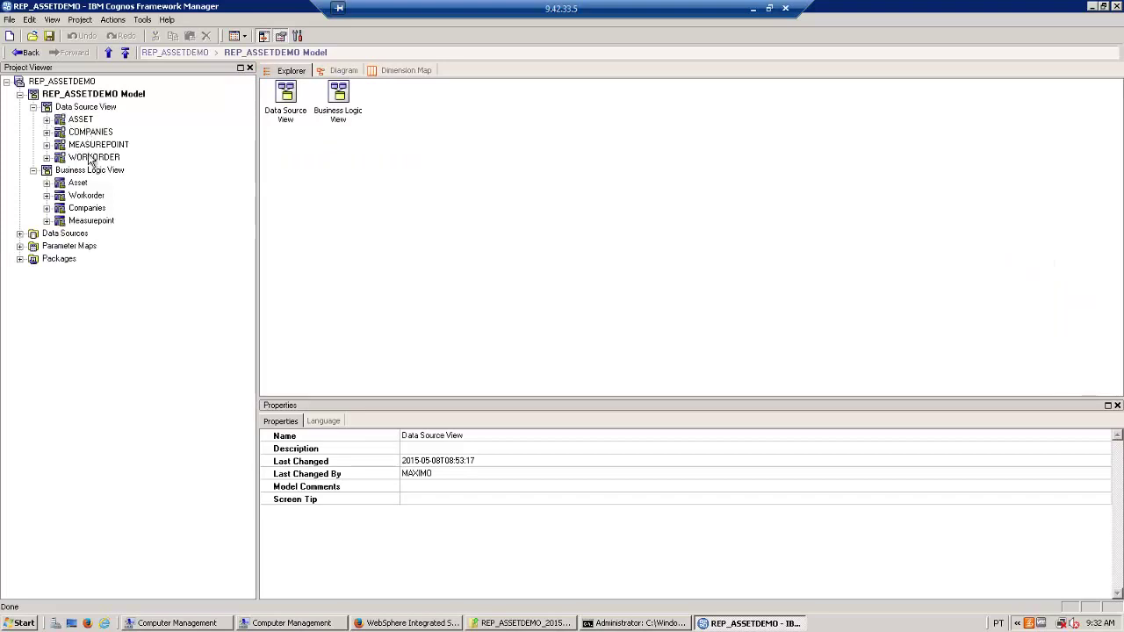
Step: In Maximo, open Object Structures and filter the description by 'demo'
left_click(753, 8)
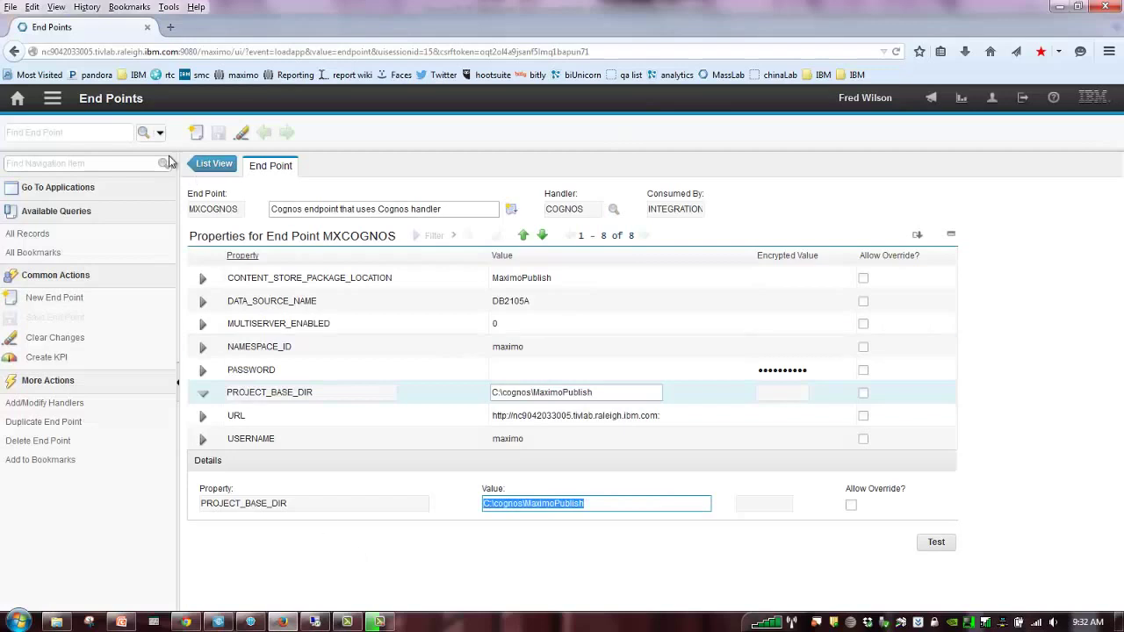
left_click(56, 99)
mouse_move(150, 118)
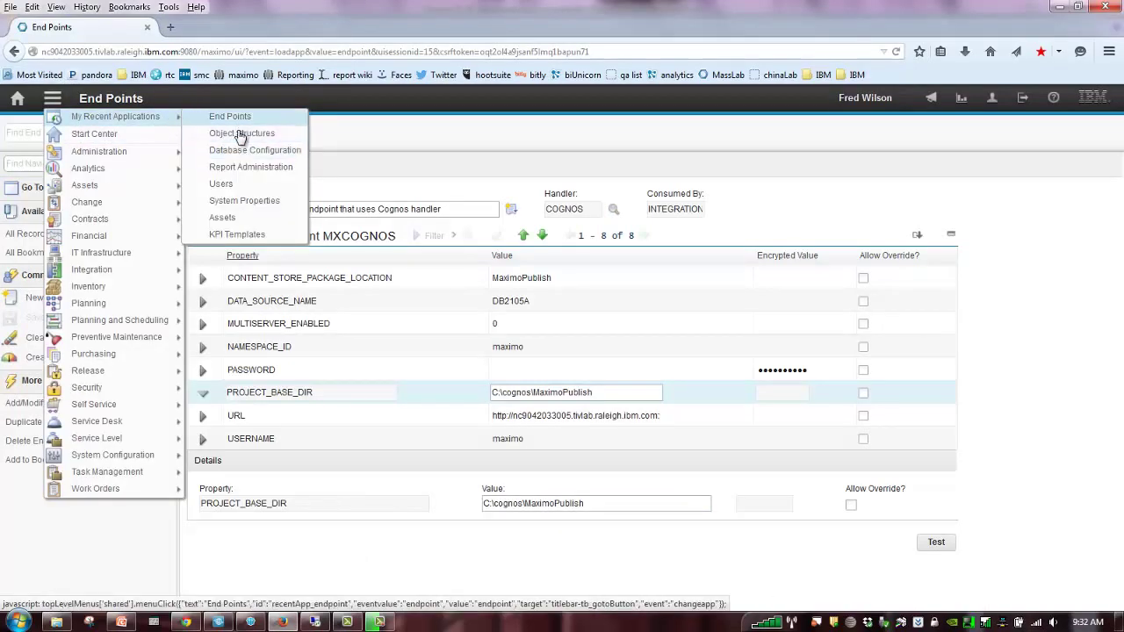
left_click(235, 134)
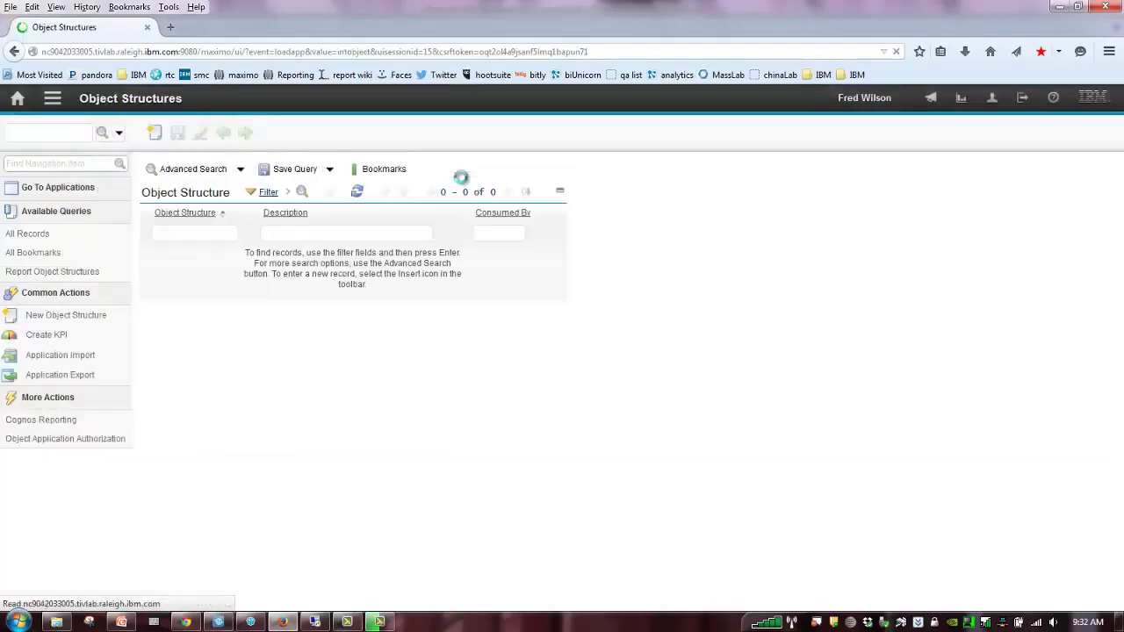
left_click(369, 232)
type("o")
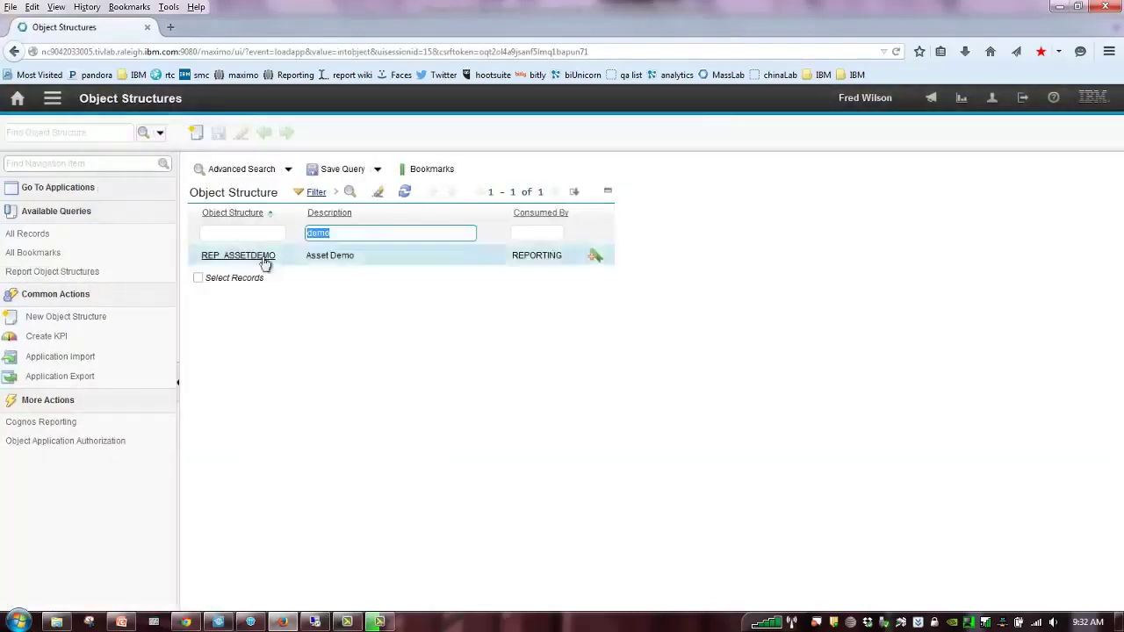
Step: Review REP_ASSETDEMO's four source objects, then return to Framework Manager
left_click(262, 254)
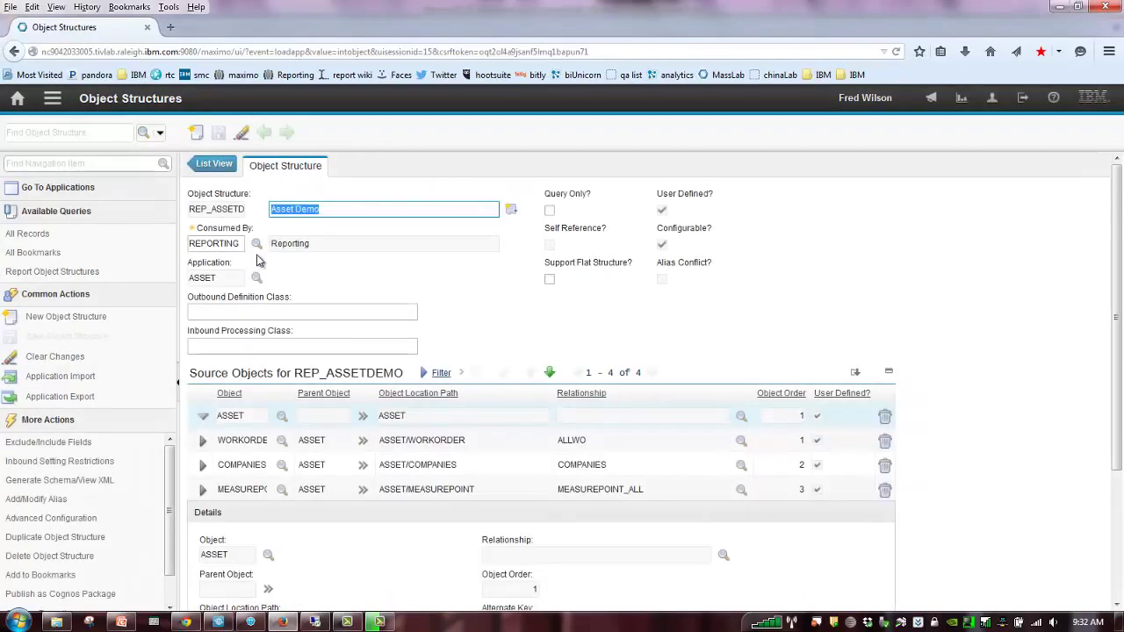
left_click(363, 440)
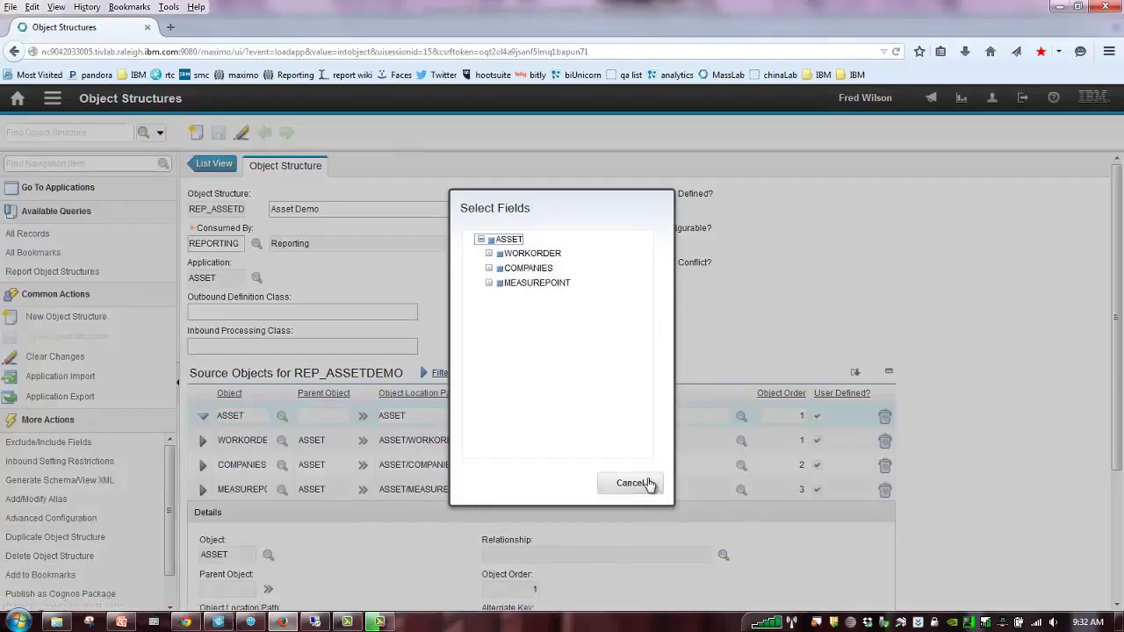
left_click(345, 623)
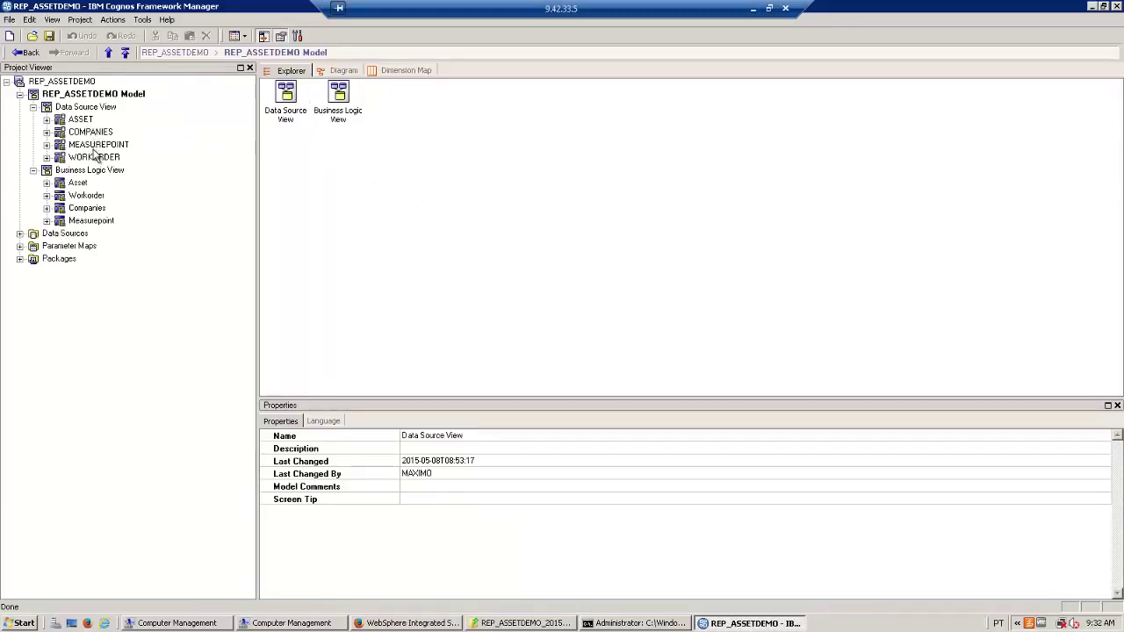
Step: Show the Data Source View diagram linking ASSET, WORKORDER, COMPANIES and MEASUREPOINT
double_click(288, 98)
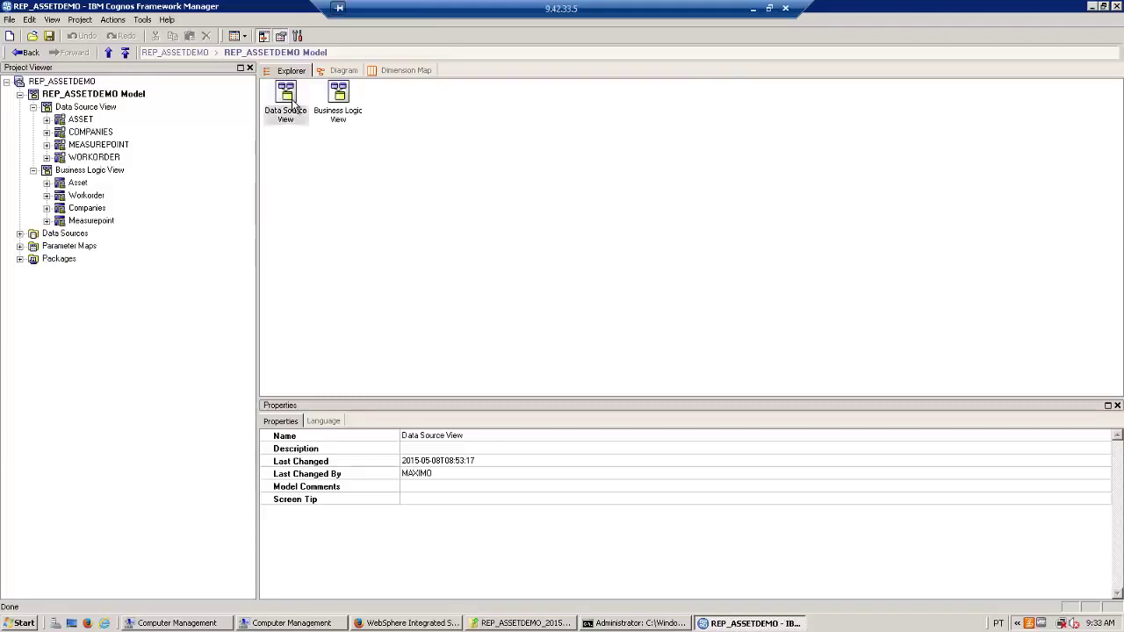
left_click(346, 70)
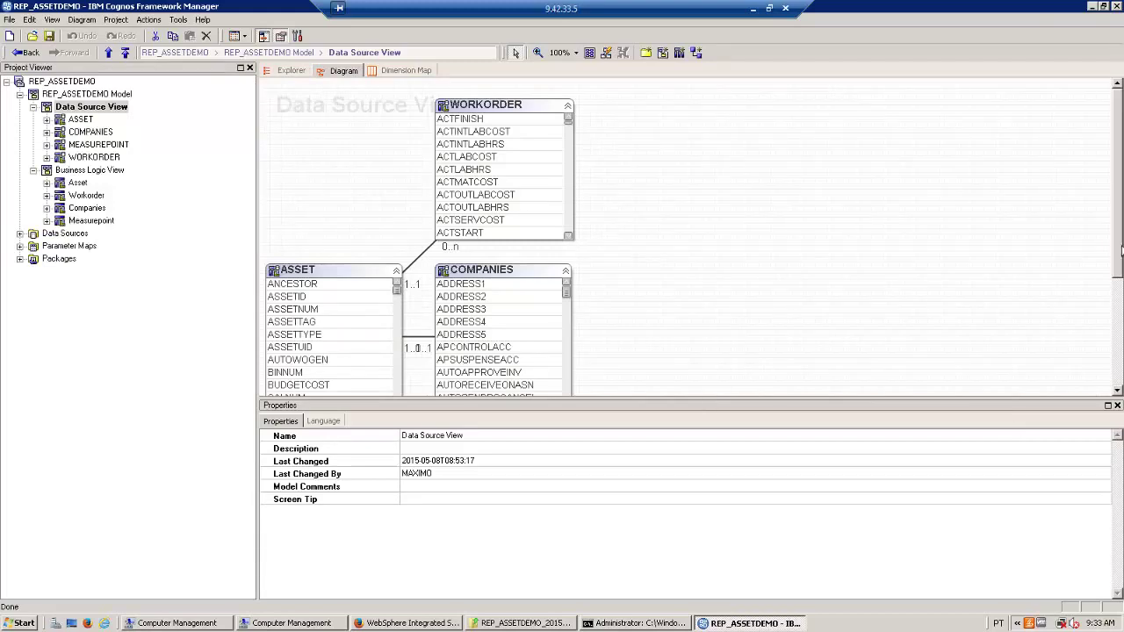
mouse_move(1120, 249)
left_mouse_down()
mouse_move(1118, 327)
mouse_move(1115, 264)
left_mouse_up()
scroll(597, 265, "down", 2)
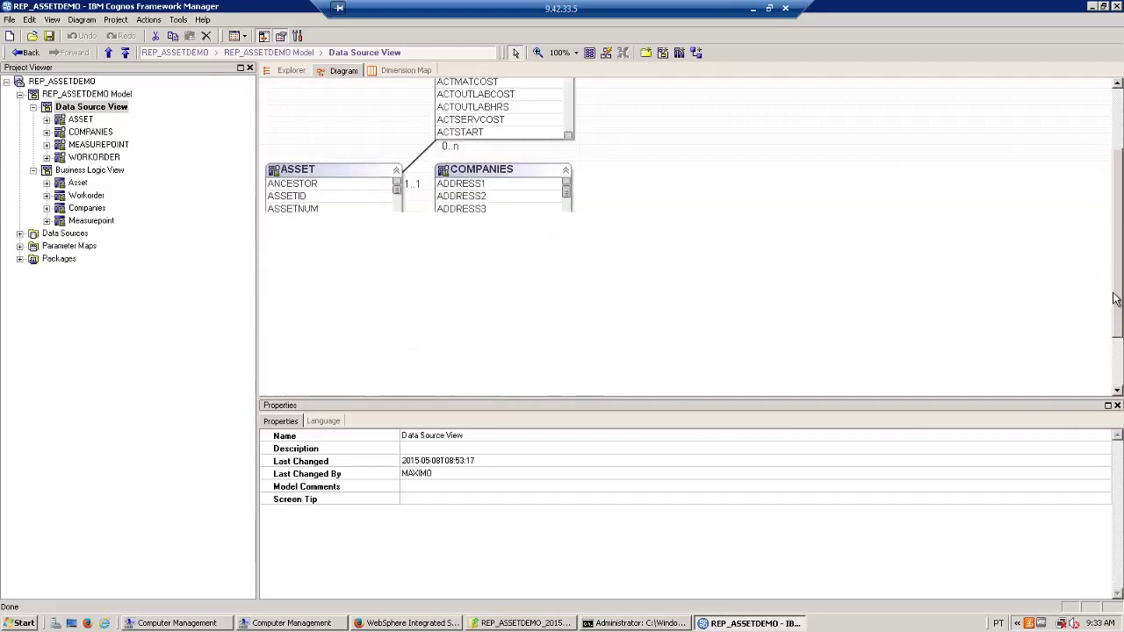
left_click(345, 172)
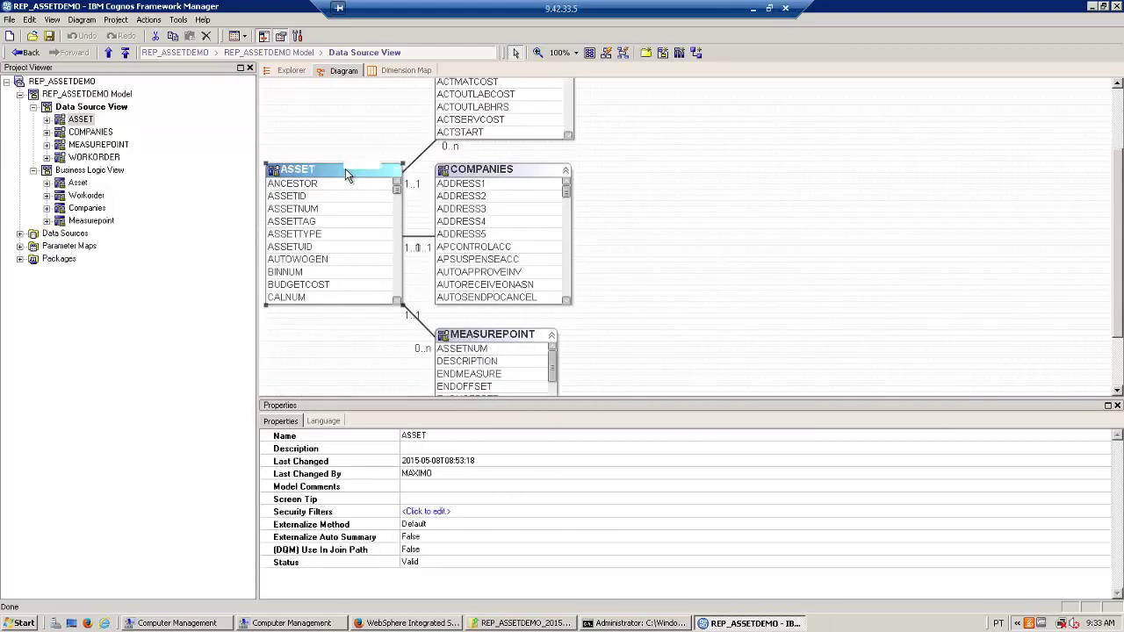
right_click(345, 173)
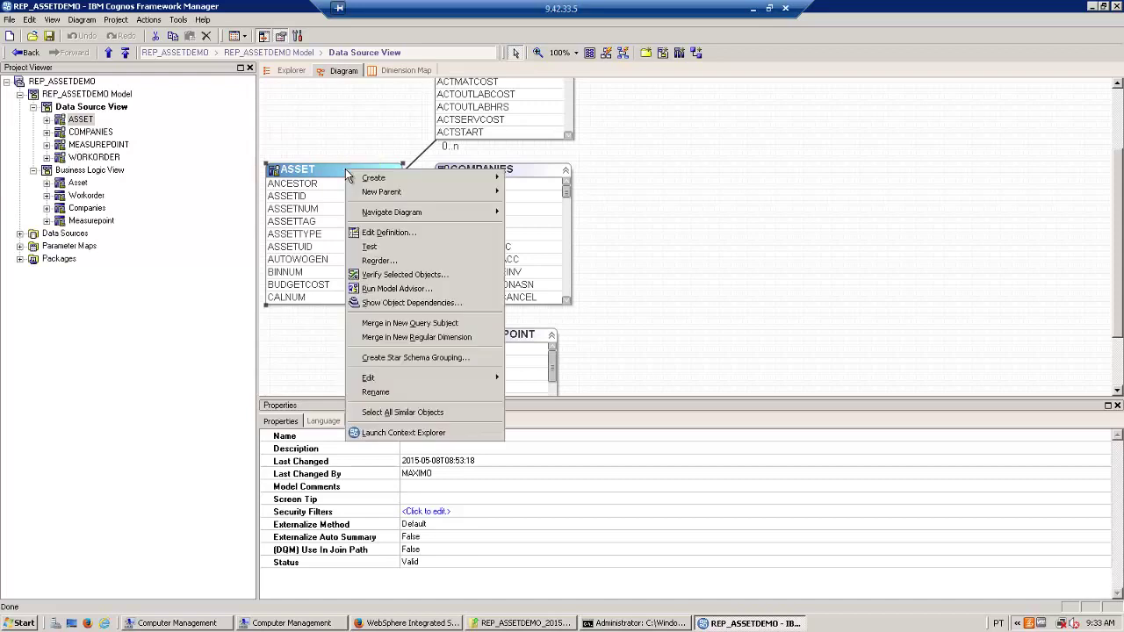
left_click(392, 250)
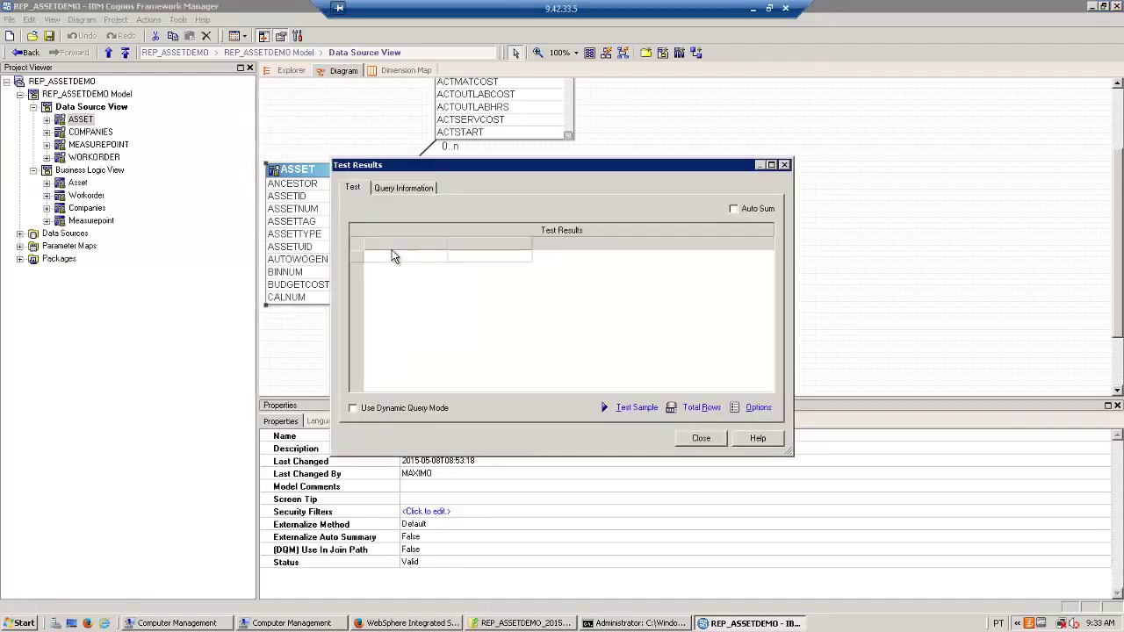
left_click(634, 408)
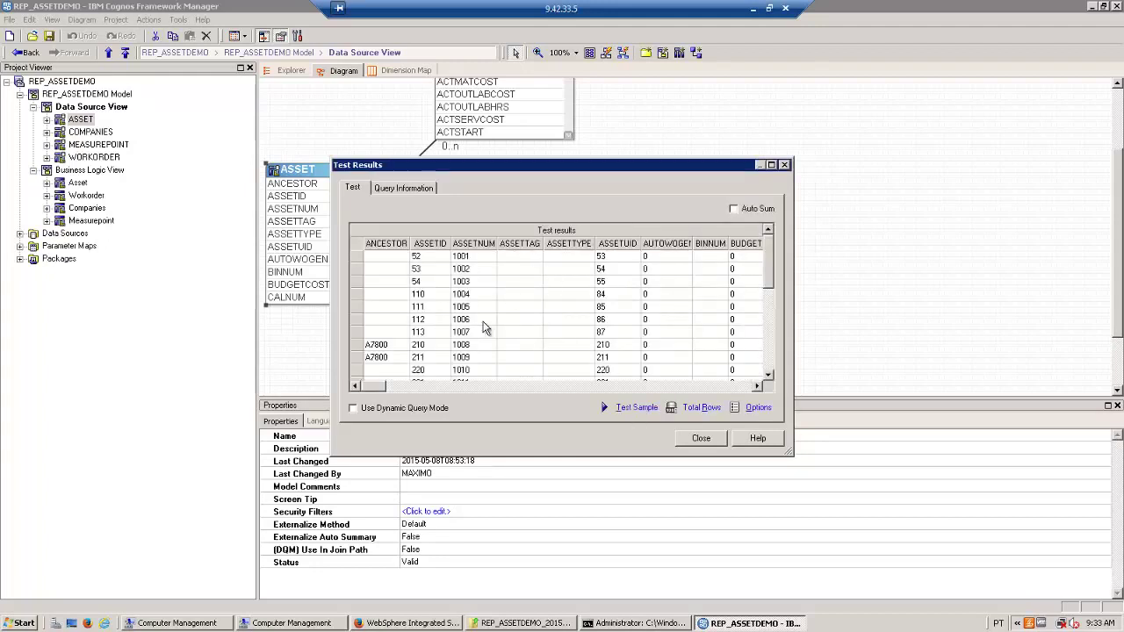
left_click(700, 439)
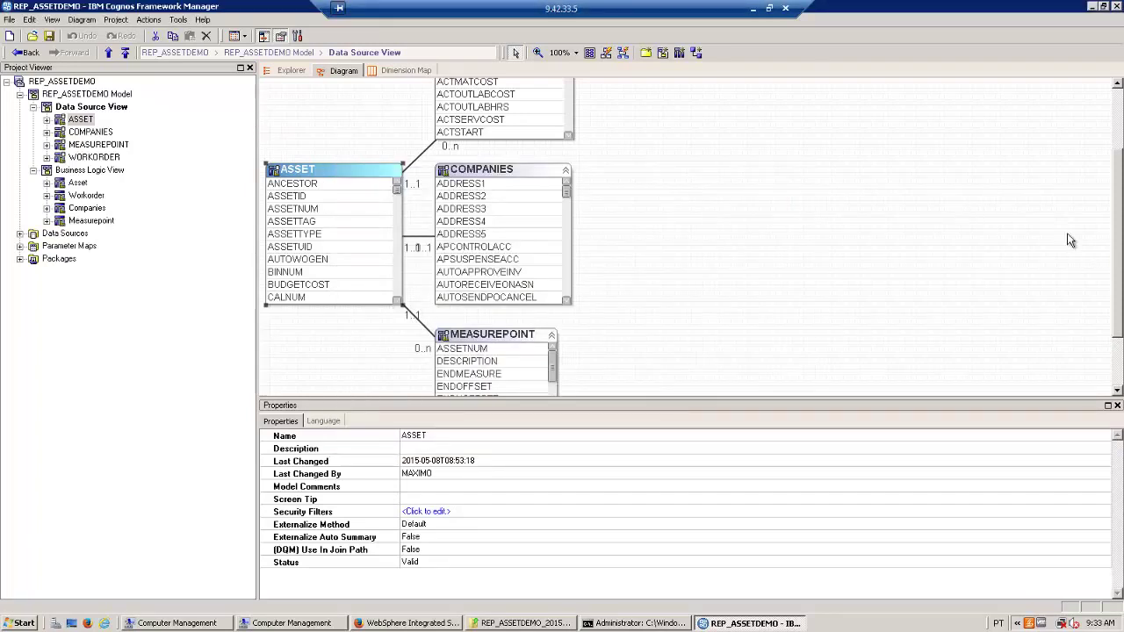
left_click_drag(1117, 182, 1119, 242)
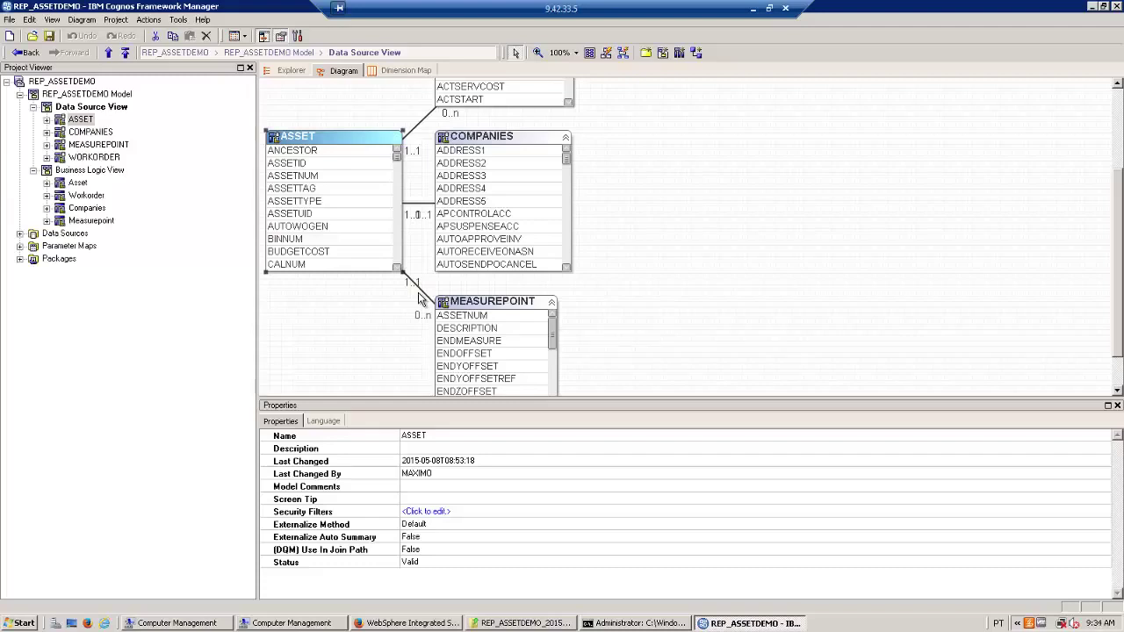
Step: Delete Measurepoint from the Business Logic View
left_click(102, 225)
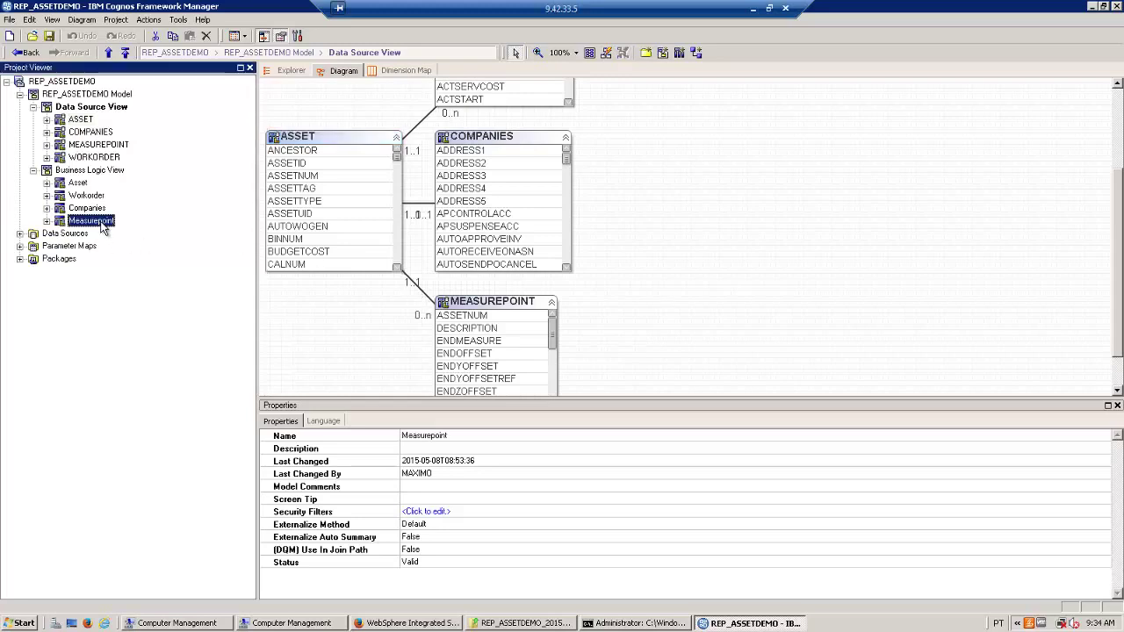
right_click(102, 227)
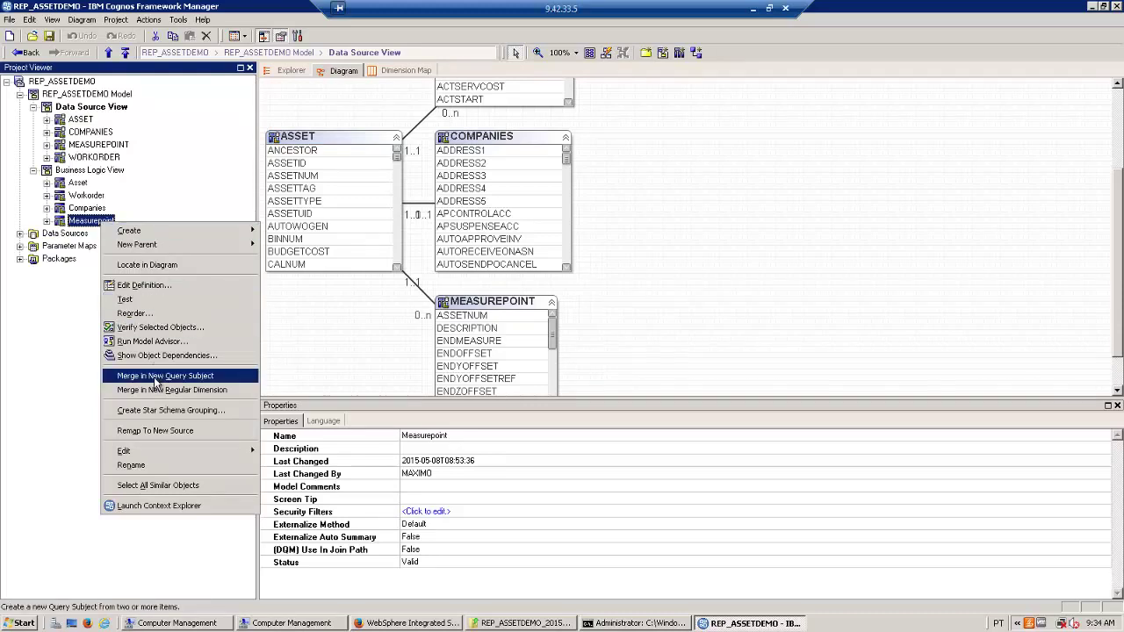
mouse_move(151, 457)
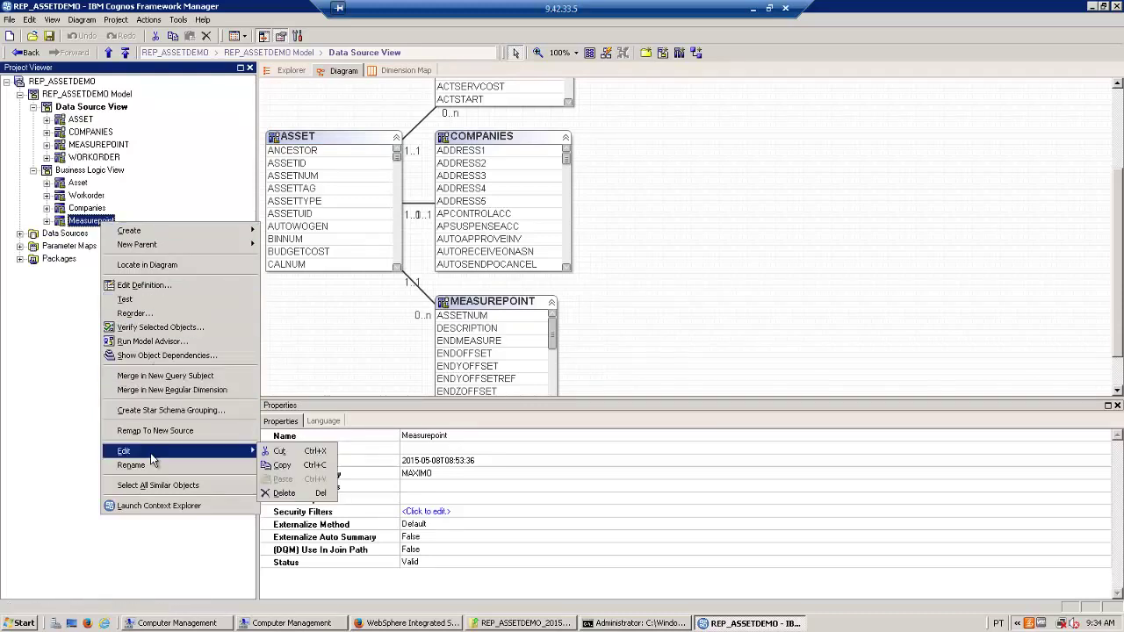
left_click(284, 493)
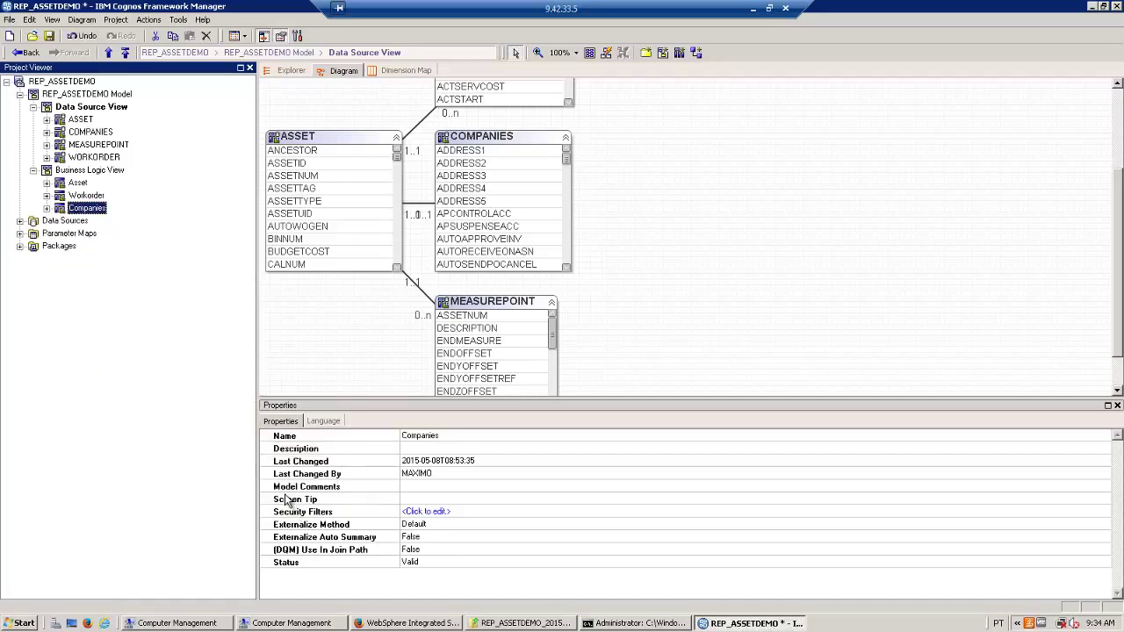
Step: Delete the MEASUREPOINT query subject and its relationship from the Data Source View
left_click(123, 147)
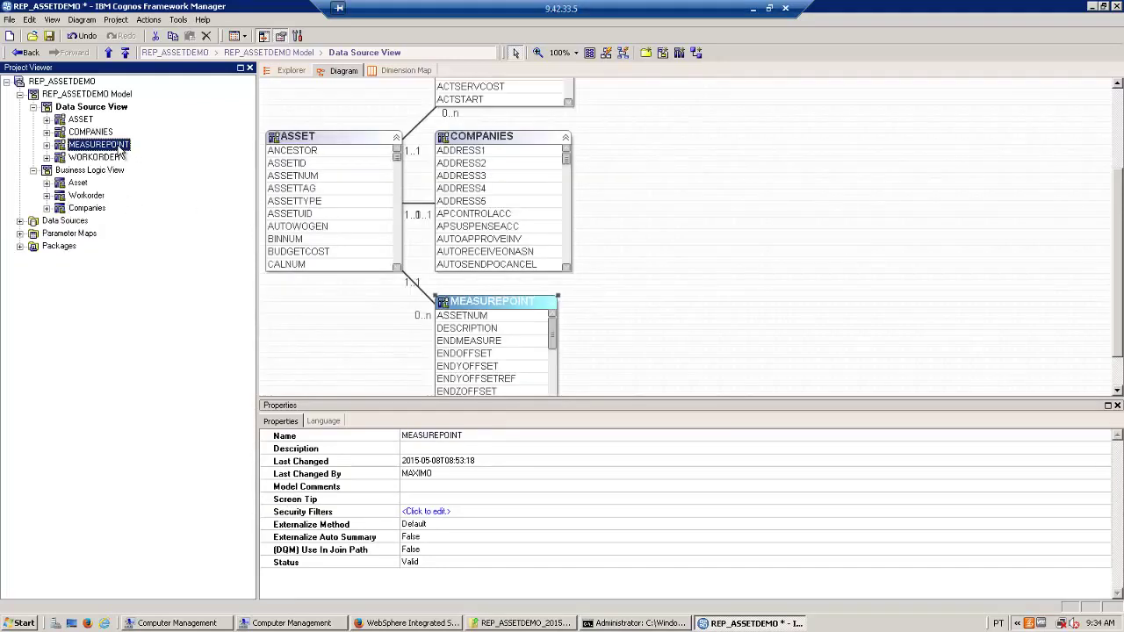
right_click(118, 146)
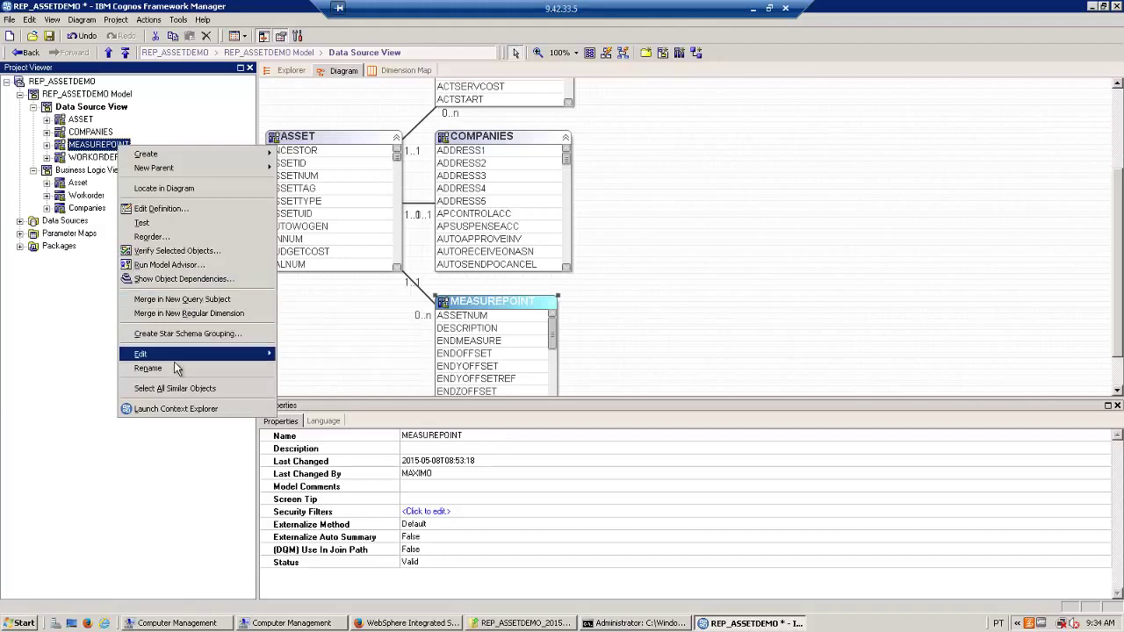
mouse_move(186, 355)
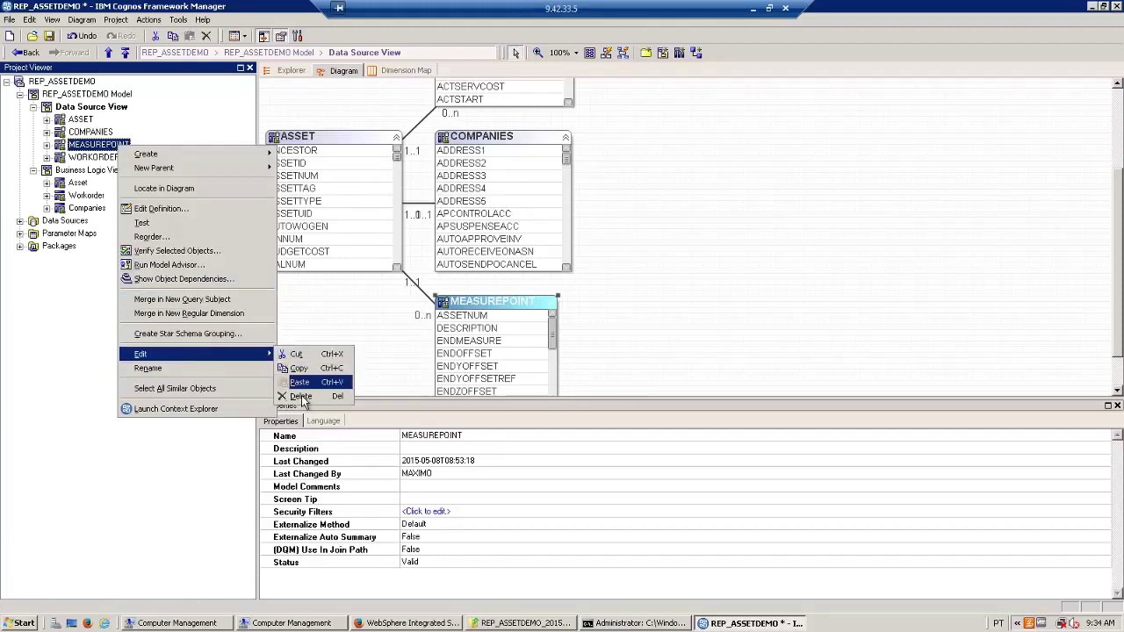
left_click(301, 396)
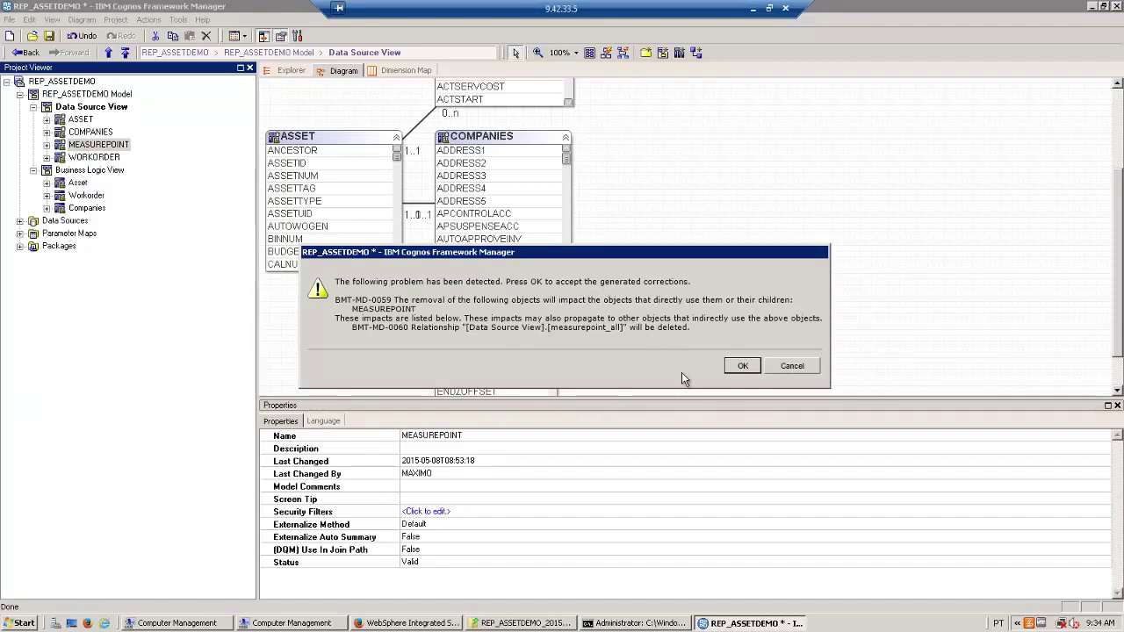
left_click(737, 370)
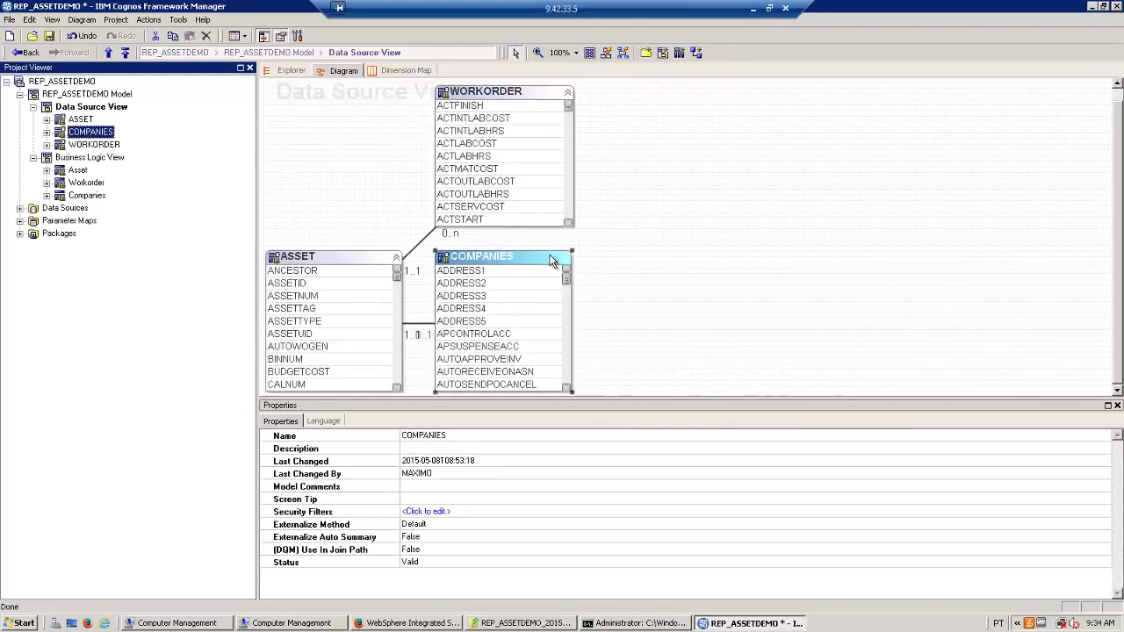
Step: Move COMPANIES right in the diagram and expand Packages to reveal Asset Demo
left_click_drag(546, 255, 695, 211)
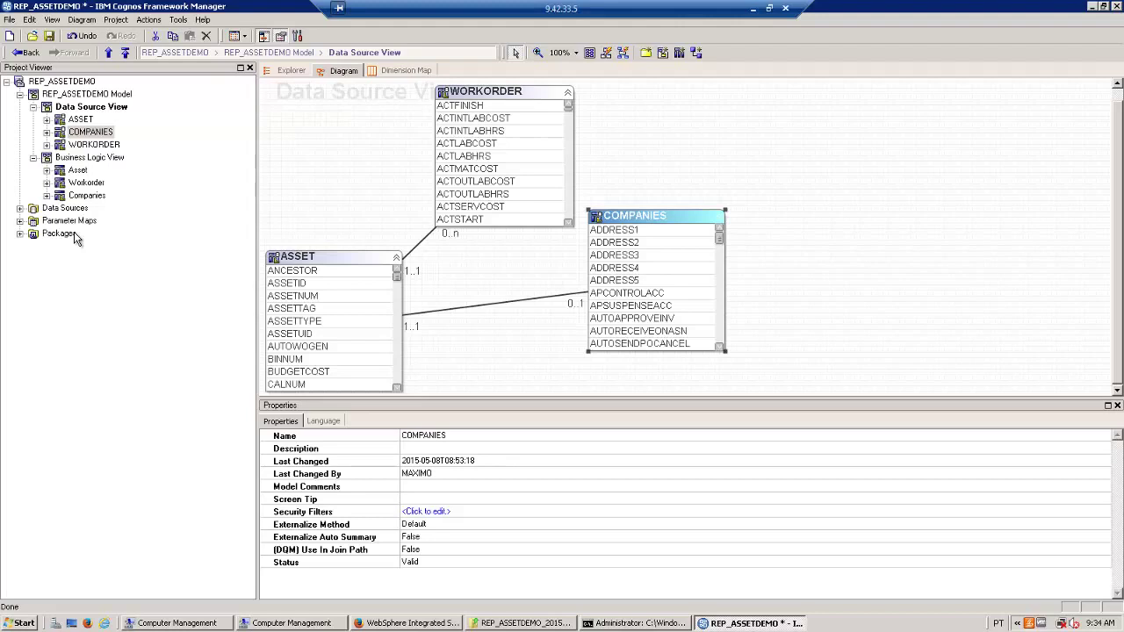
left_click(20, 234)
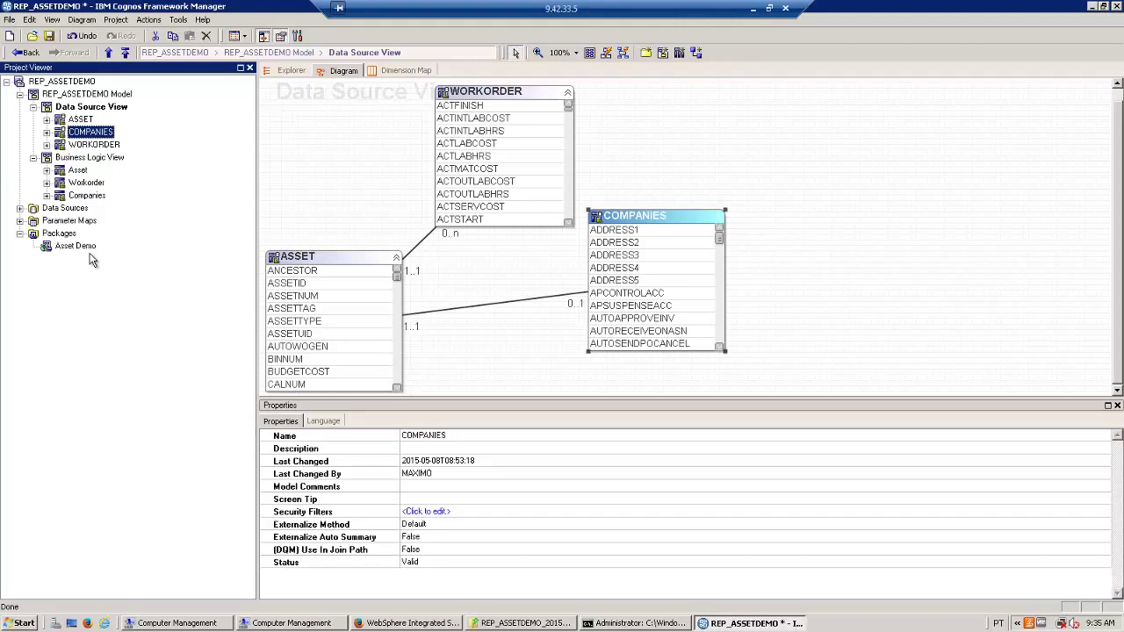
left_click(61, 233)
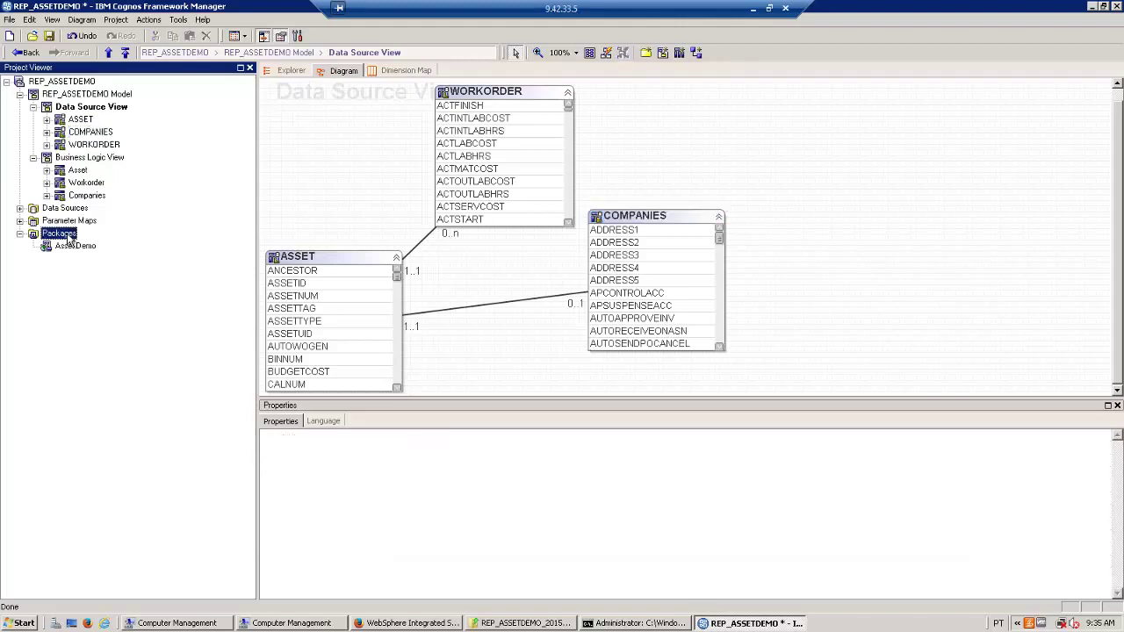
Step: Start a new package named 'Asset Demo Simple' that includes all project objects
right_click(68, 234)
mouse_move(108, 243)
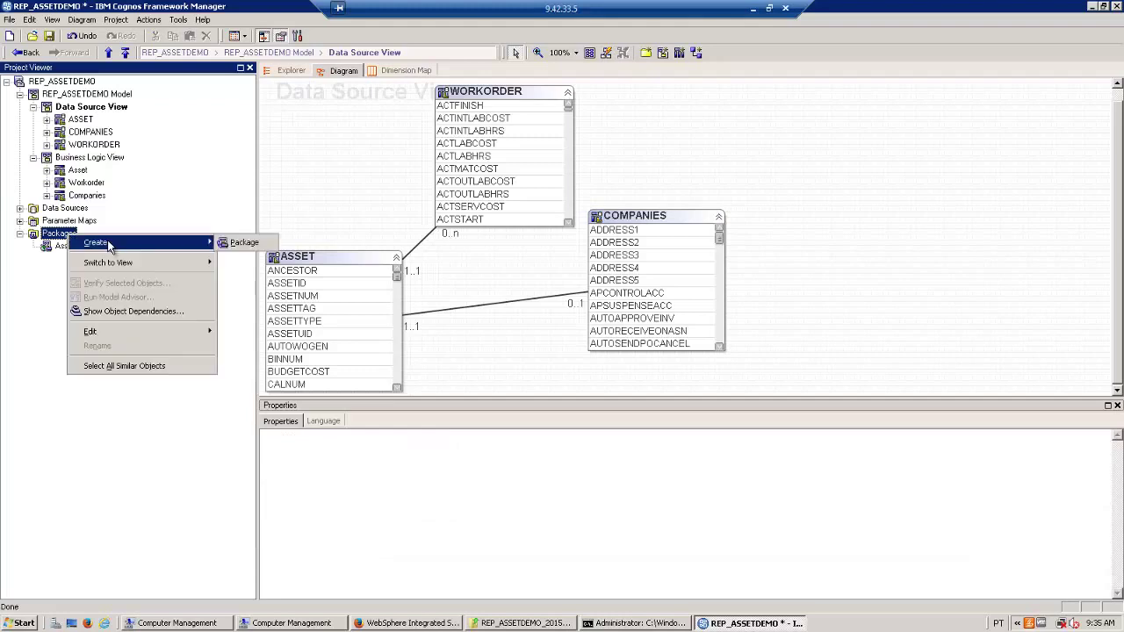
left_click(248, 245)
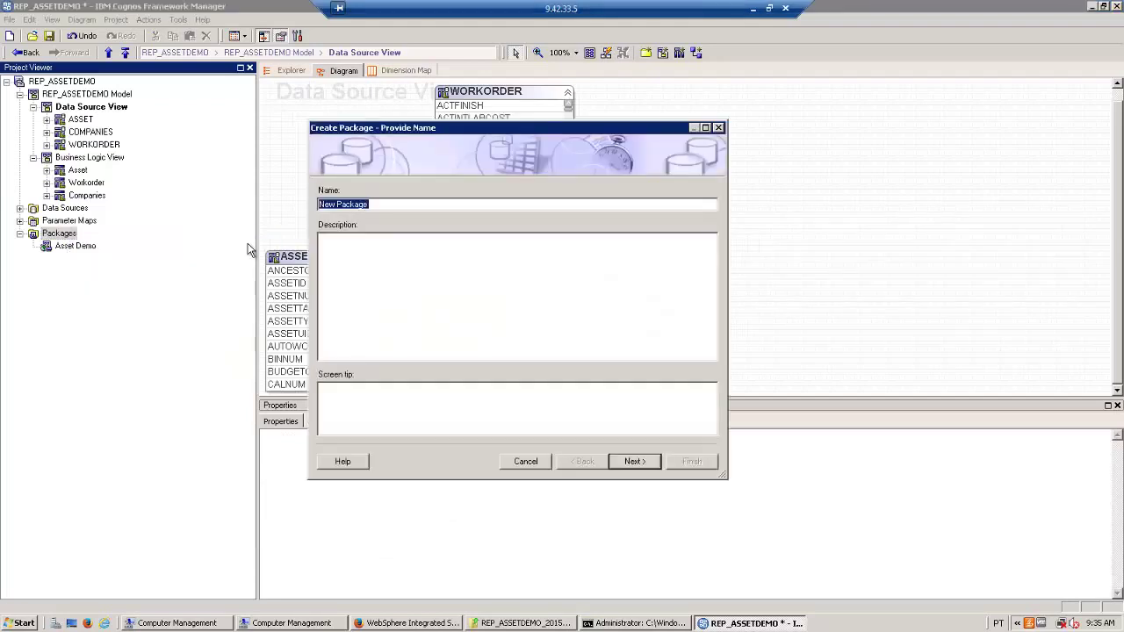
left_click(392, 202)
key("ctrl+a")
type("Asset Demo Simple")
left_click(640, 460)
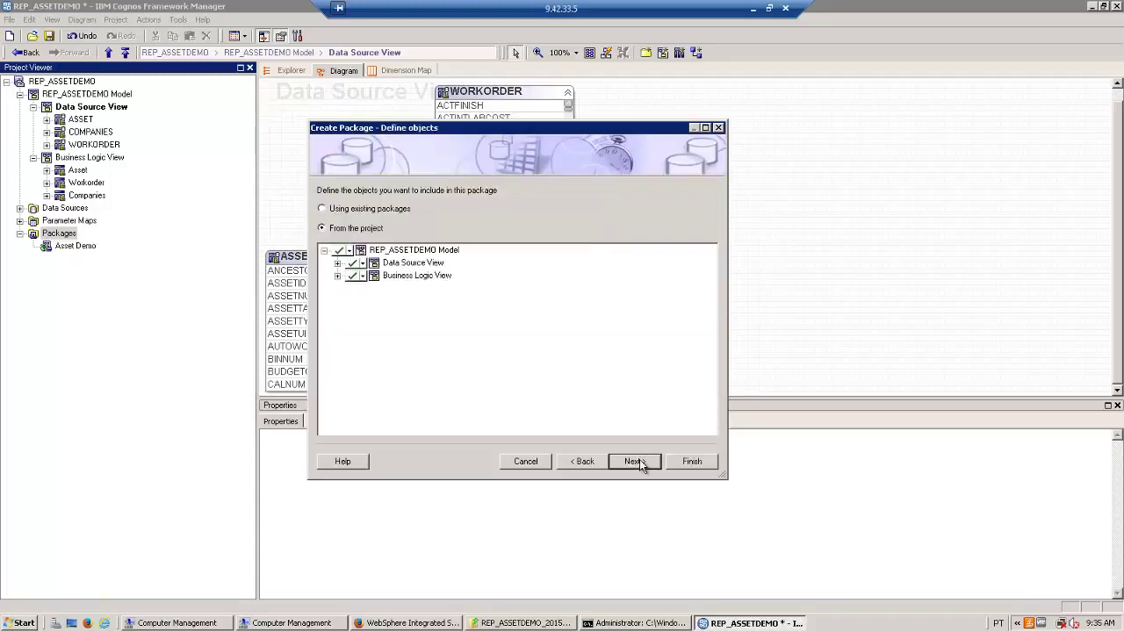
left_click(634, 461)
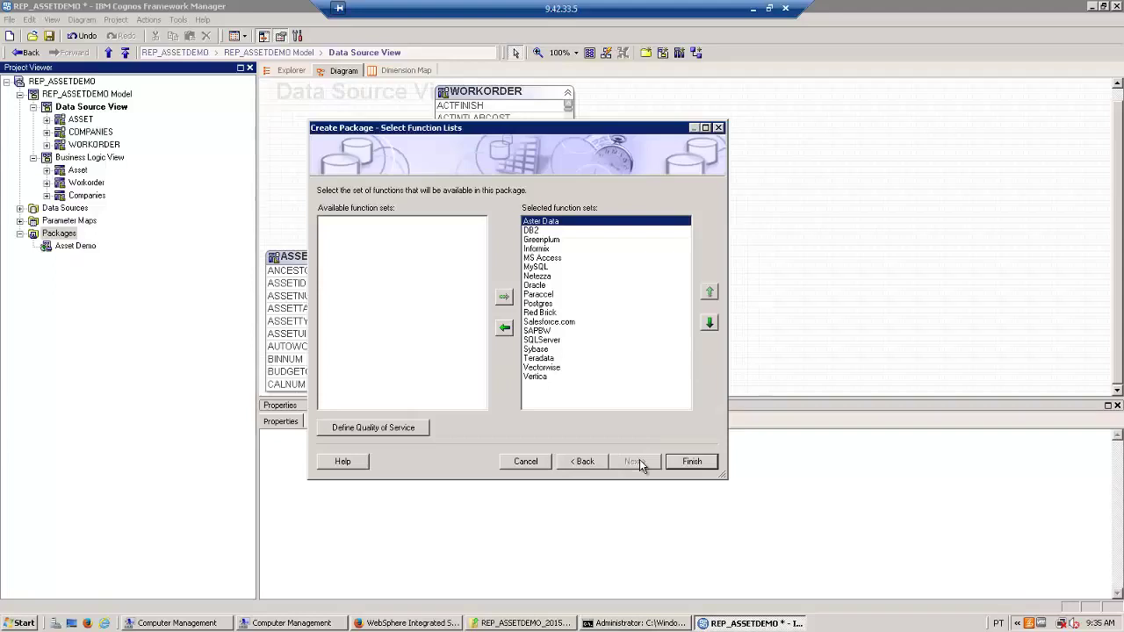
Step: Exclude the Oracle function set from the package and finish creating it
left_click(537, 285)
left_click(504, 328)
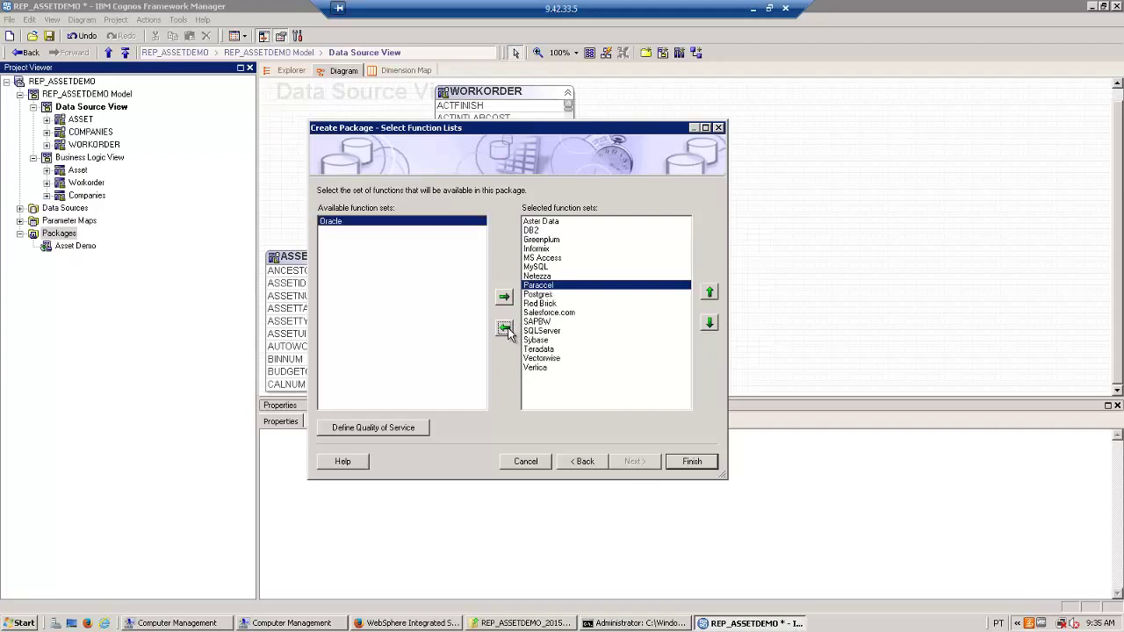
left_click(688, 461)
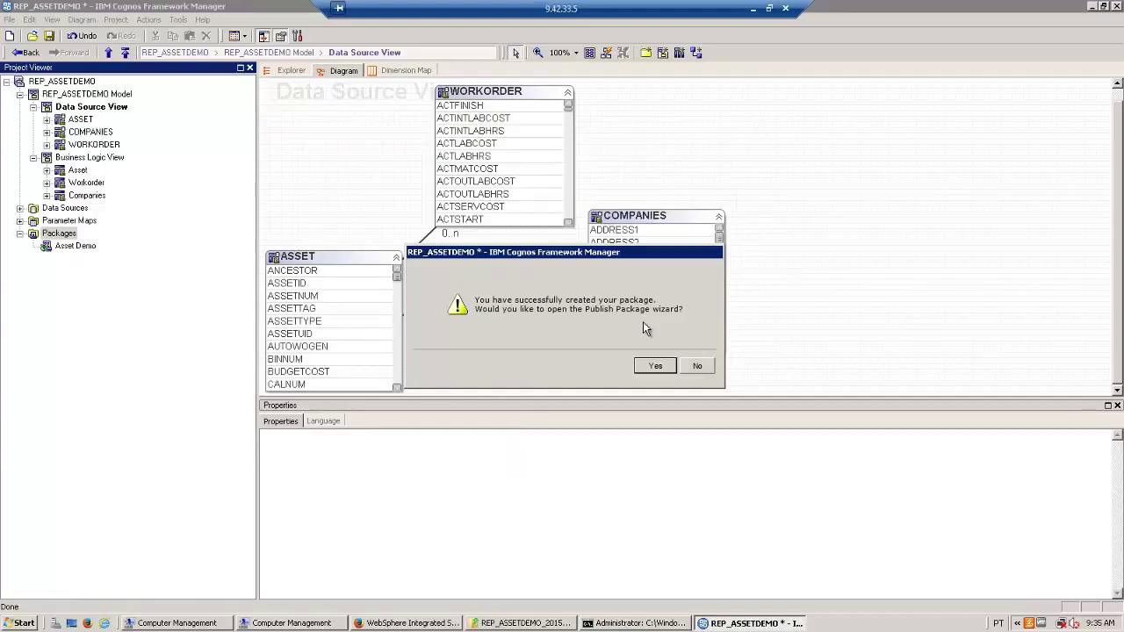
Step: Set the package's publish location to Public Folders > MaximoPublish
left_click(655, 366)
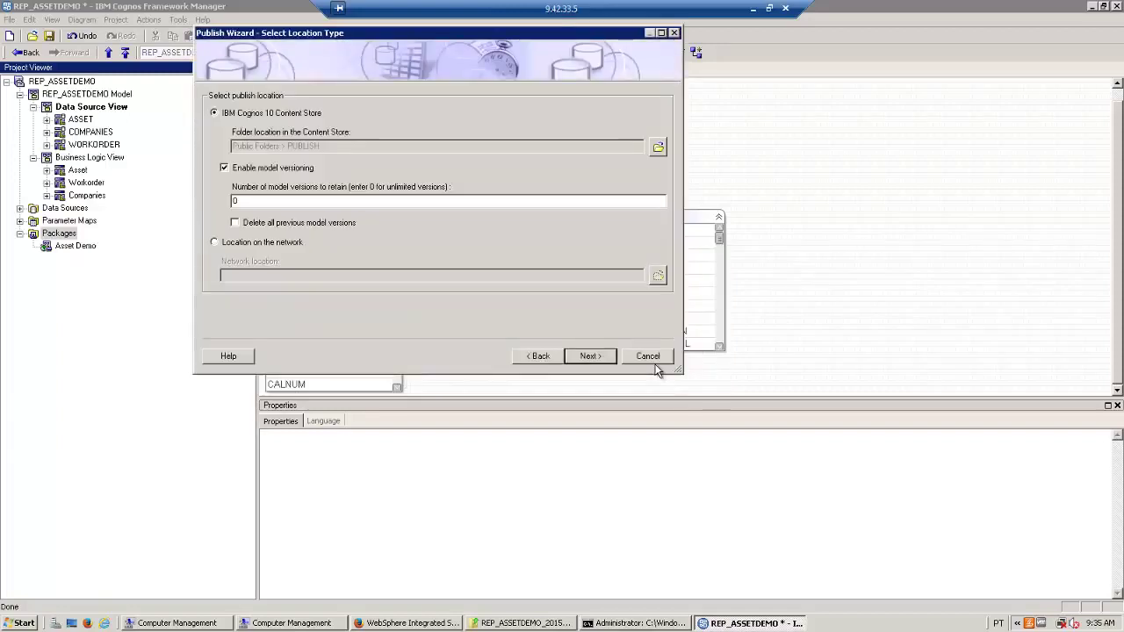
left_click(658, 147)
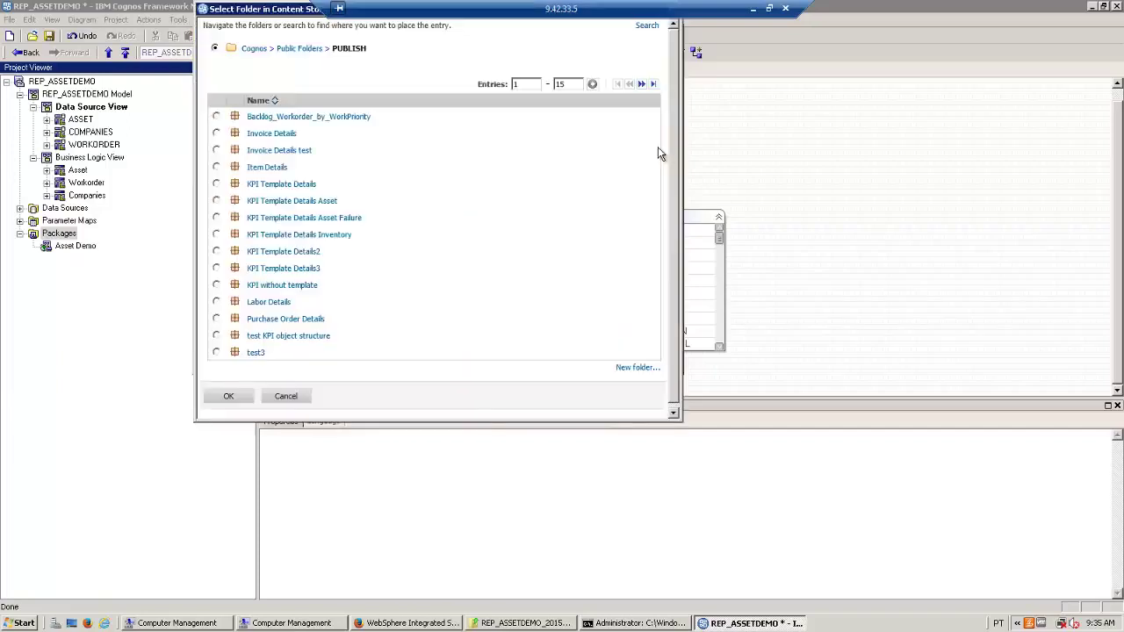
left_click(314, 53)
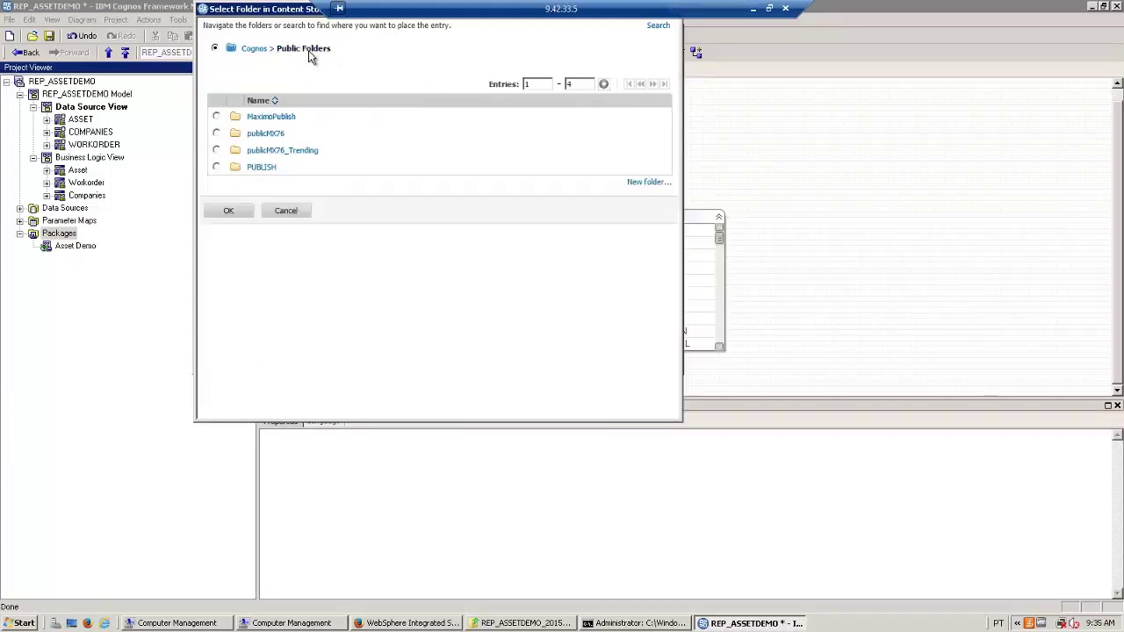
left_click(283, 117)
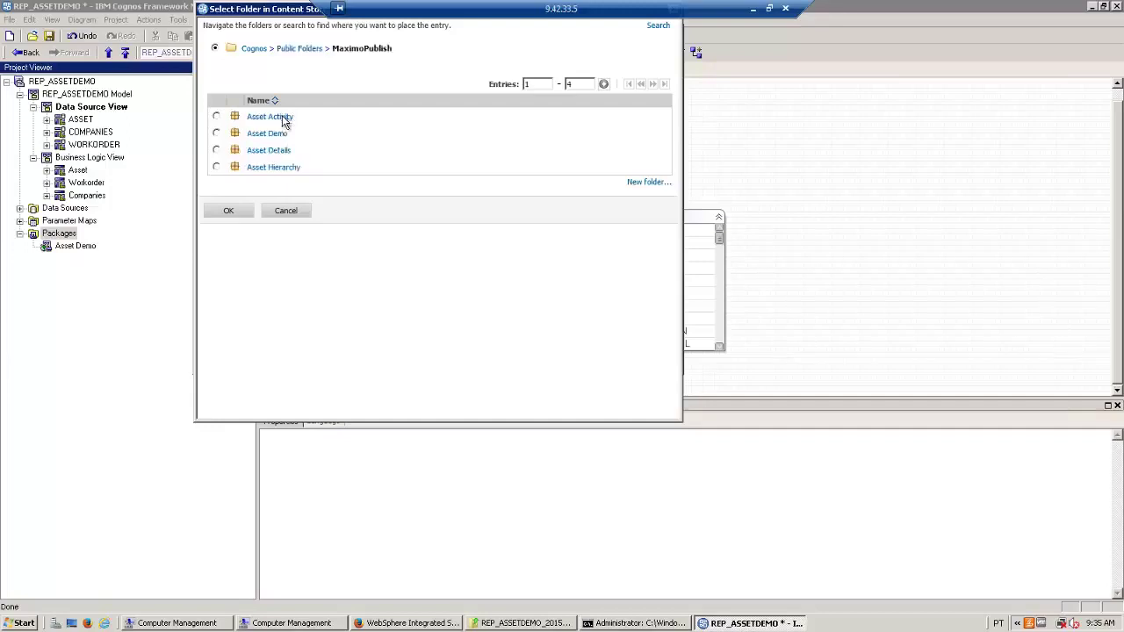
left_click(230, 212)
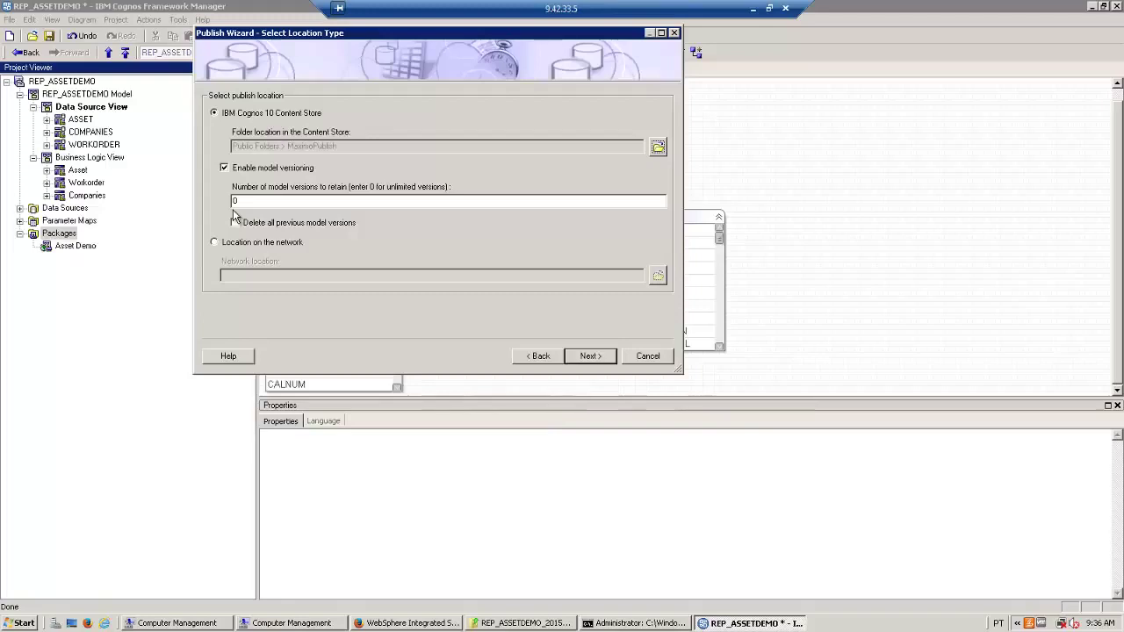
Step: Publish Asset Demo Simple with the default security settings and close the wizard
left_click(592, 356)
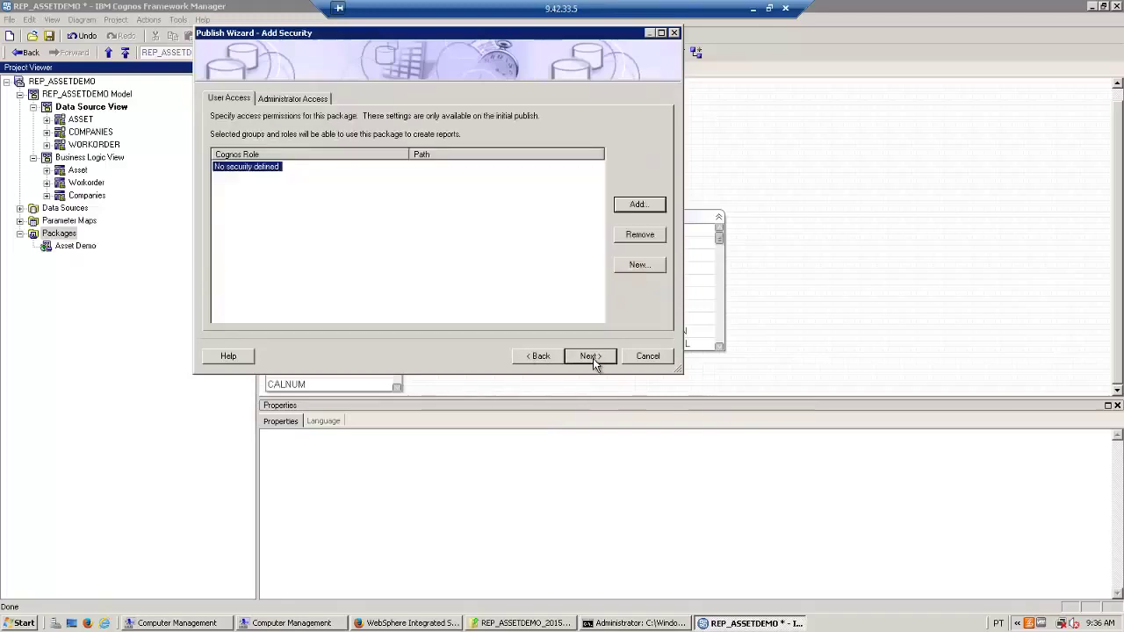
left_click(590, 356)
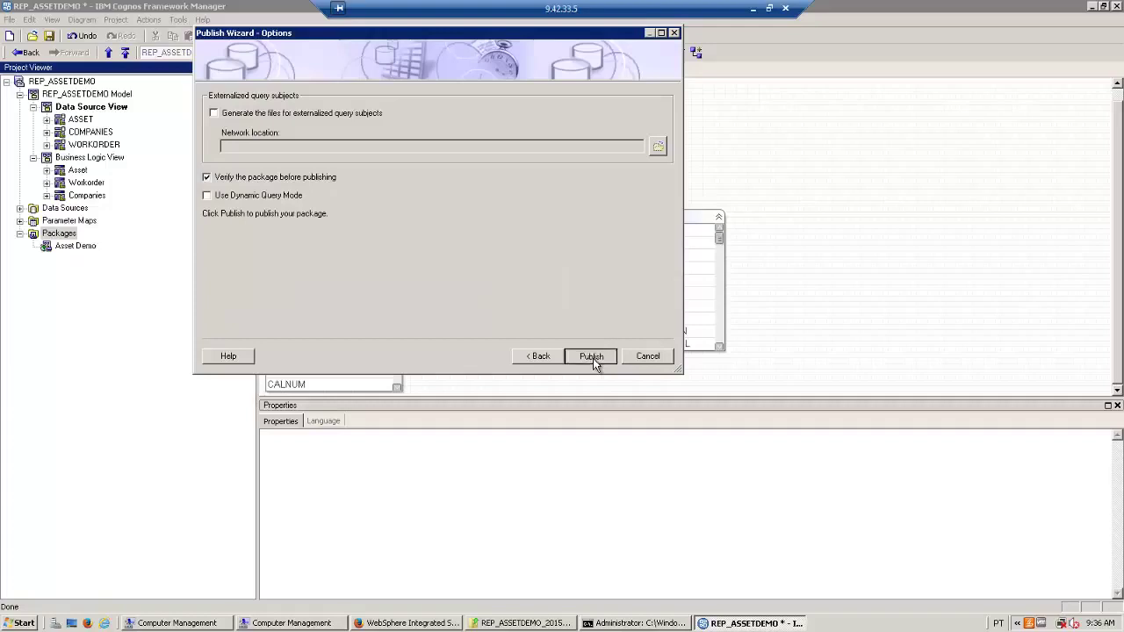
left_click(593, 358)
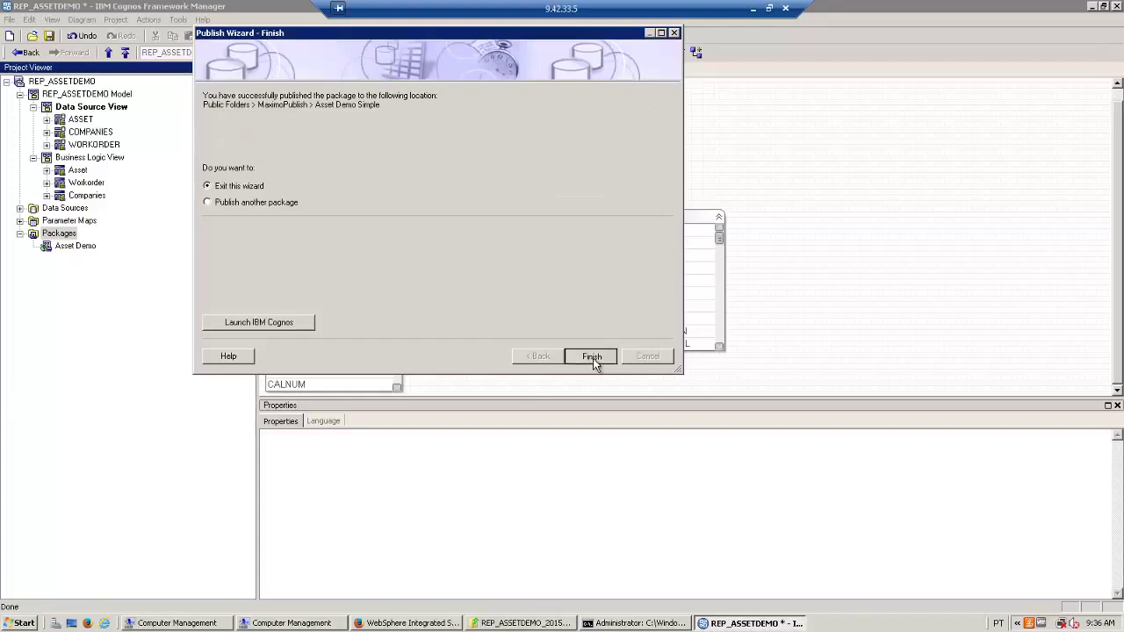
left_click(591, 356)
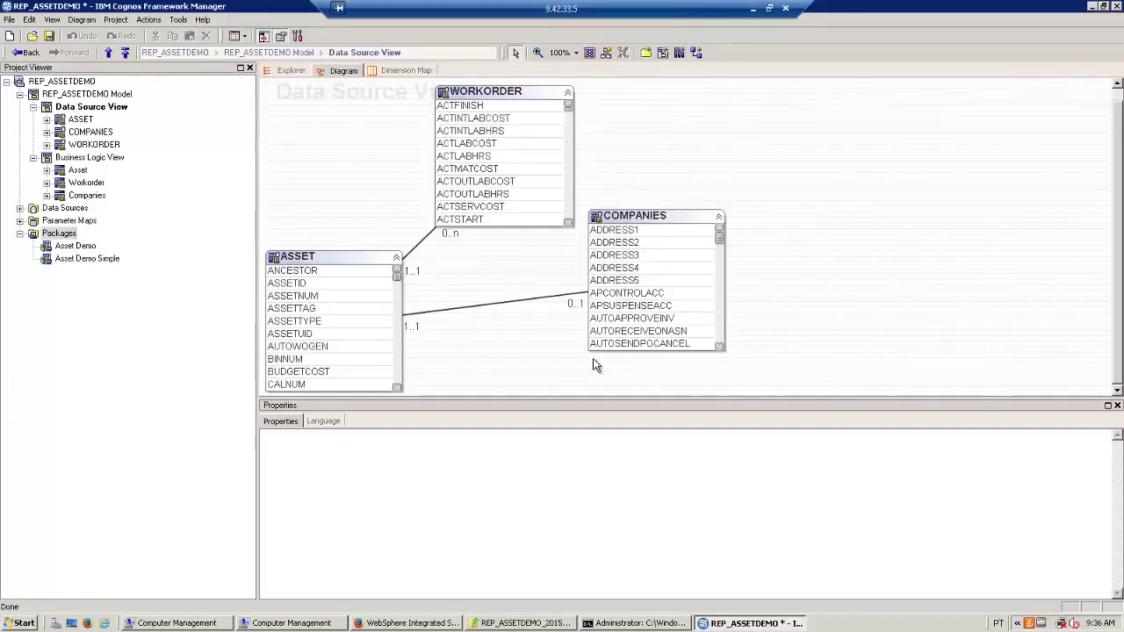
Step: Leave the remote session, dismiss Select Fields, and launch Cognos Reporting from Maximo's Start Center
left_click(755, 10)
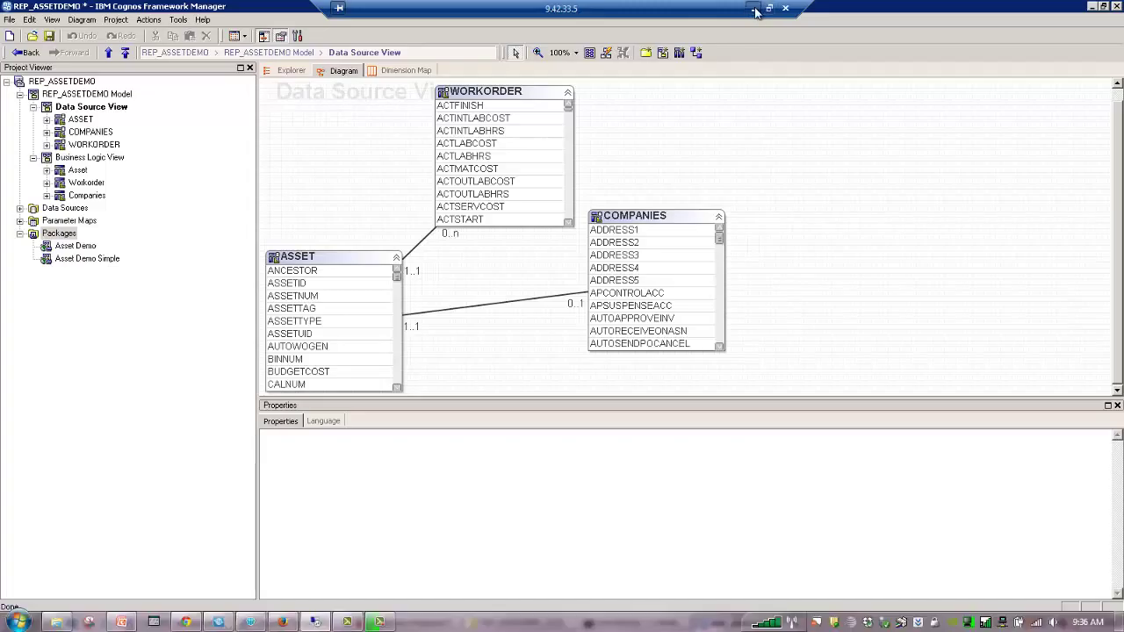
left_click(645, 484)
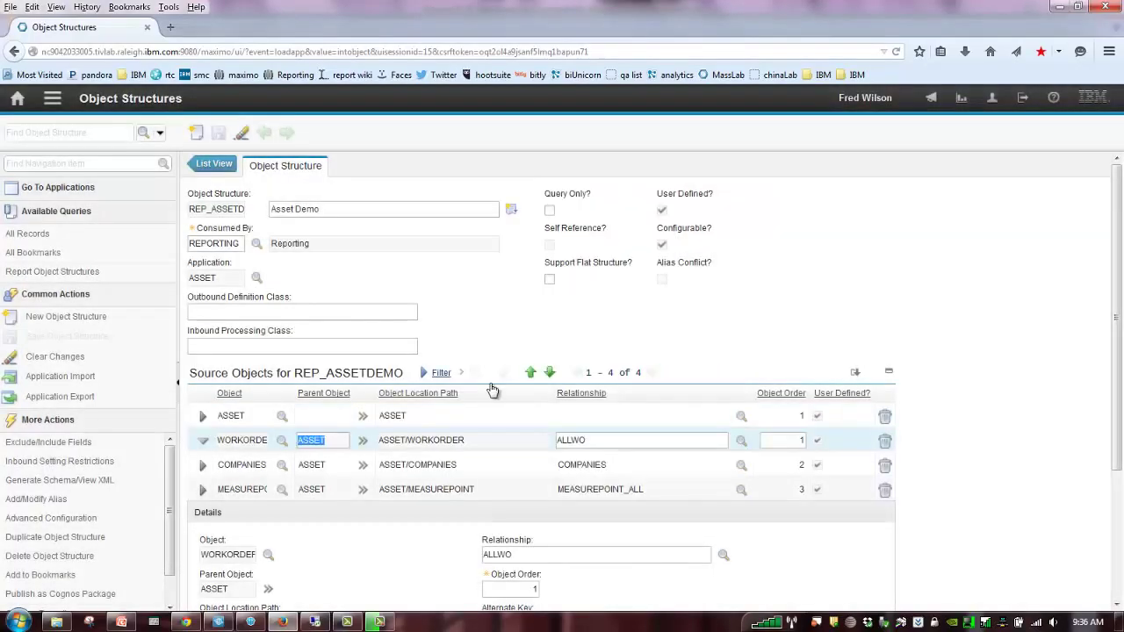
left_click(17, 99)
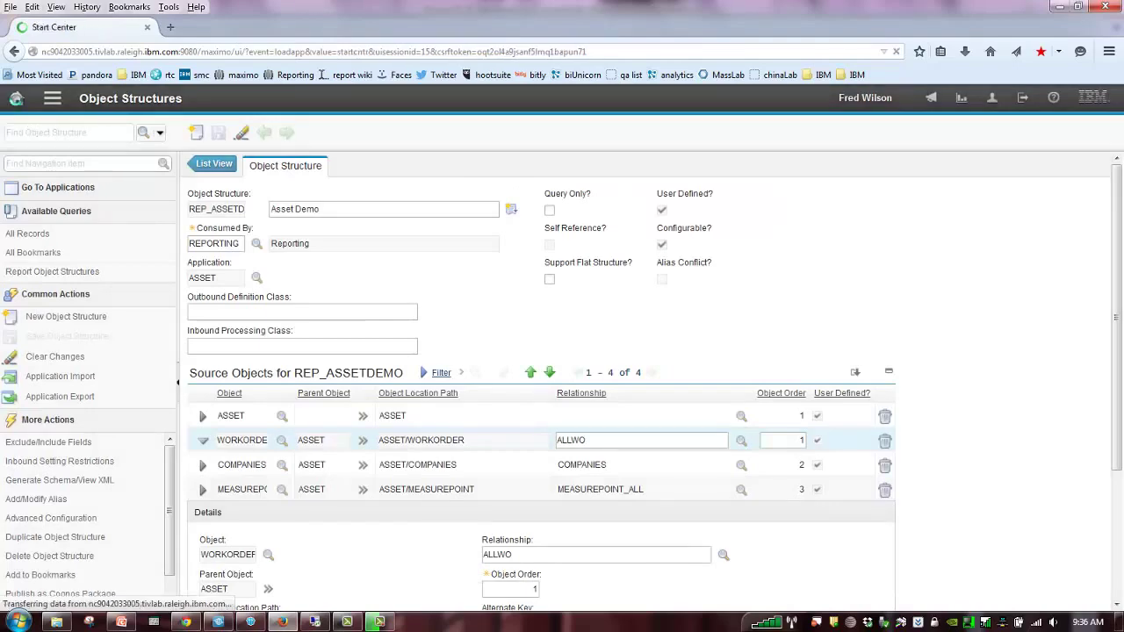
mouse_move(65, 220)
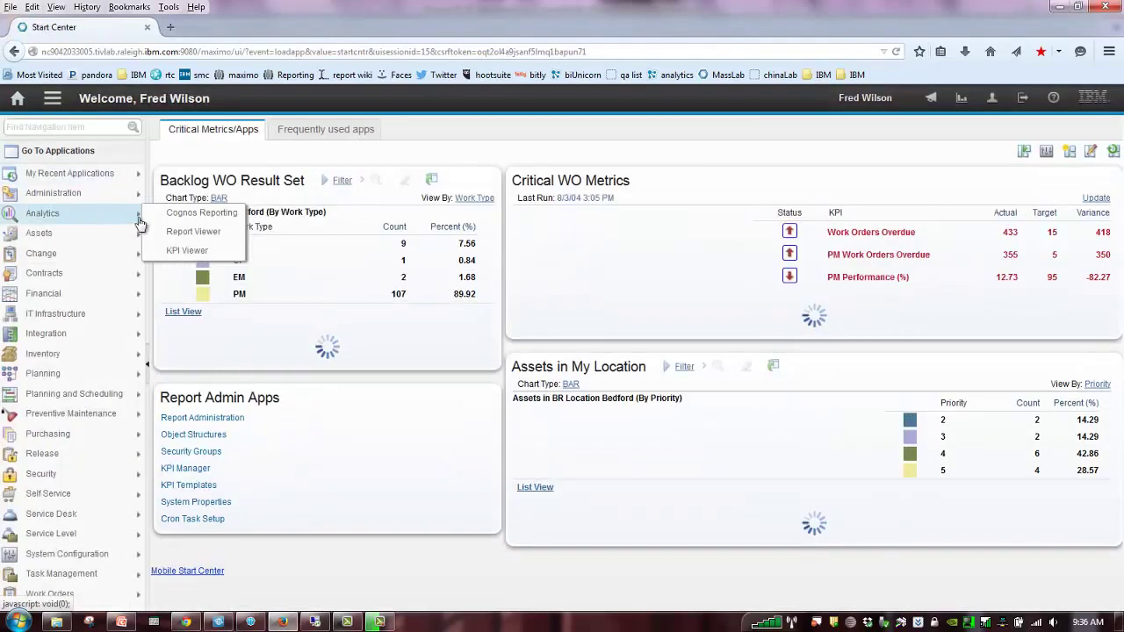
left_click(205, 213)
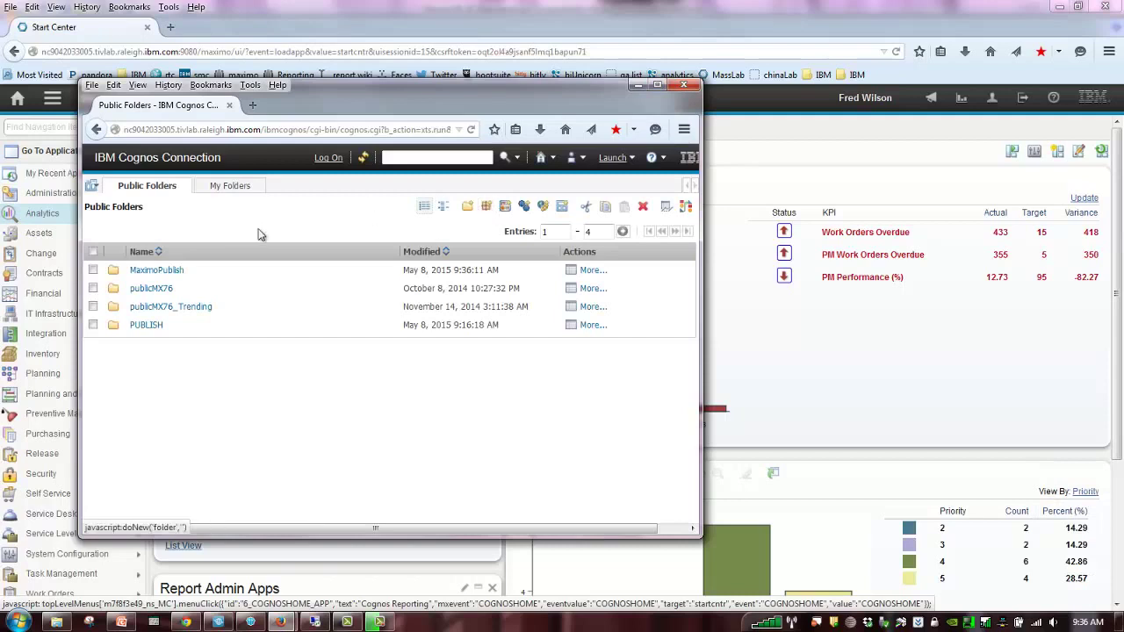
Step: Launch Cognos Workspace Advanced on the Asset Demo Simple package in MaximoPublish
left_click(168, 273)
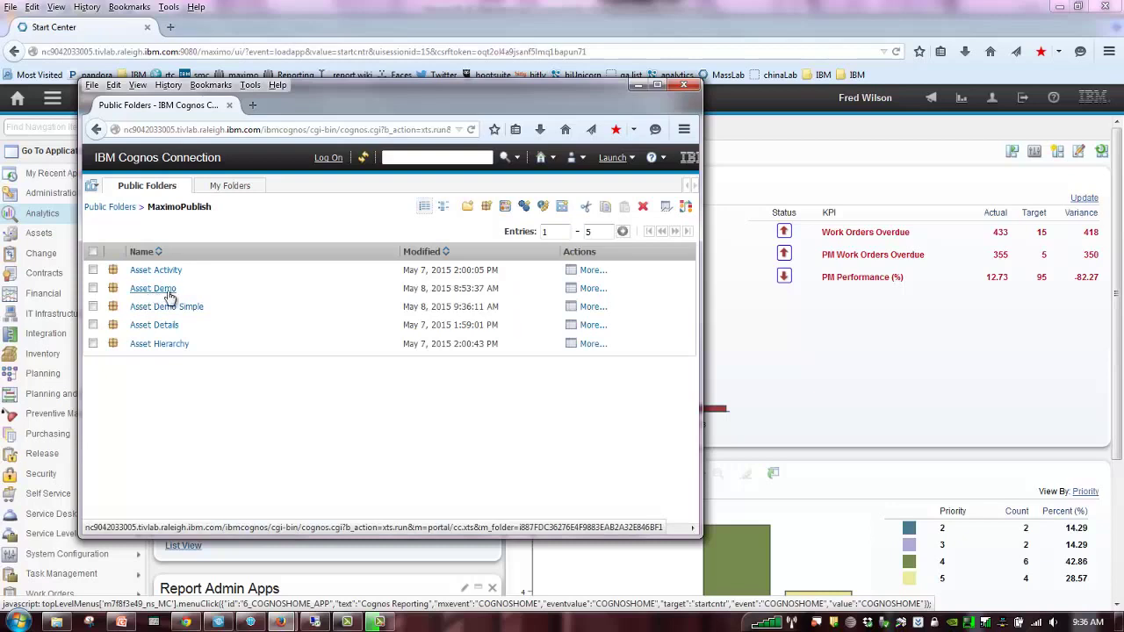
left_click(155, 307)
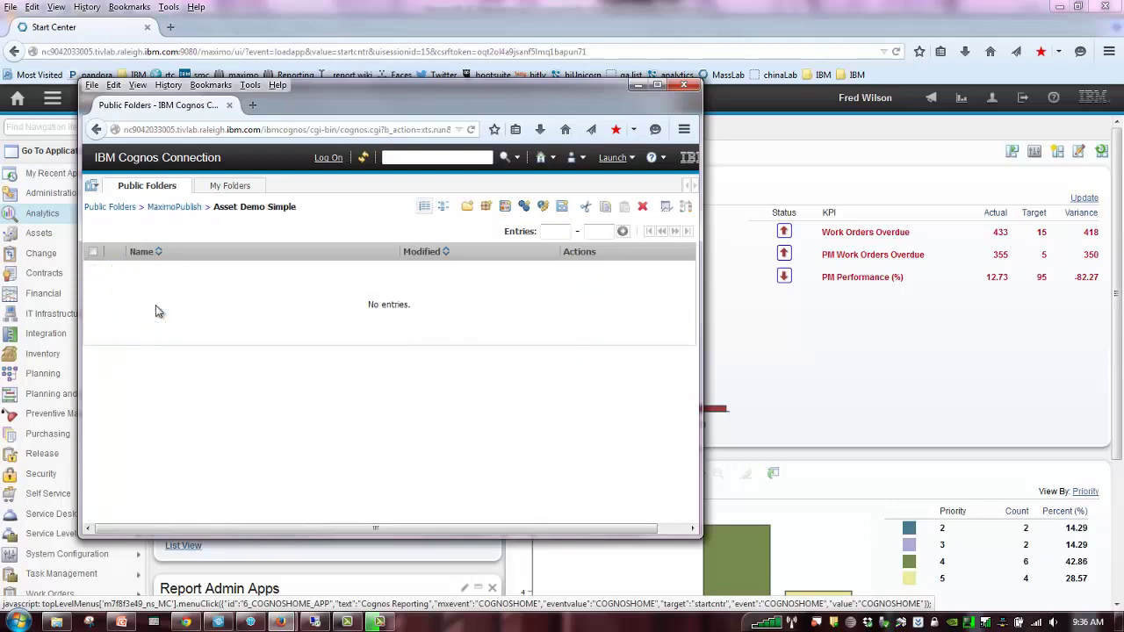
left_click(636, 160)
left_click(614, 189)
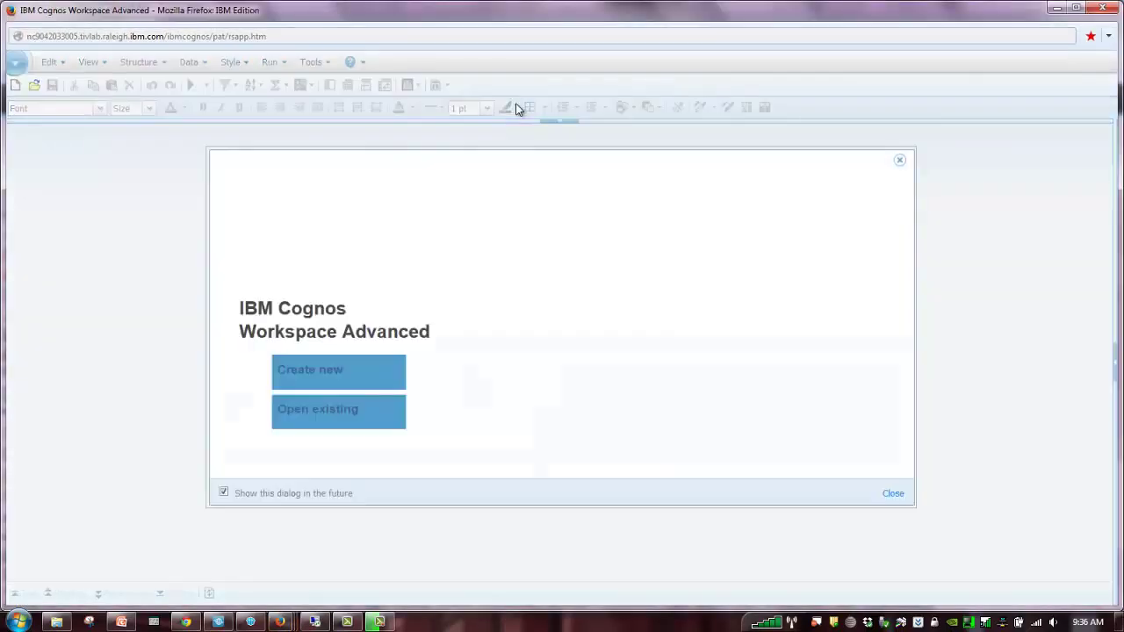
Step: Create a new List report and expand Data Source View, showing ASSET, COMPANIES and WORKORDER
left_click(325, 370)
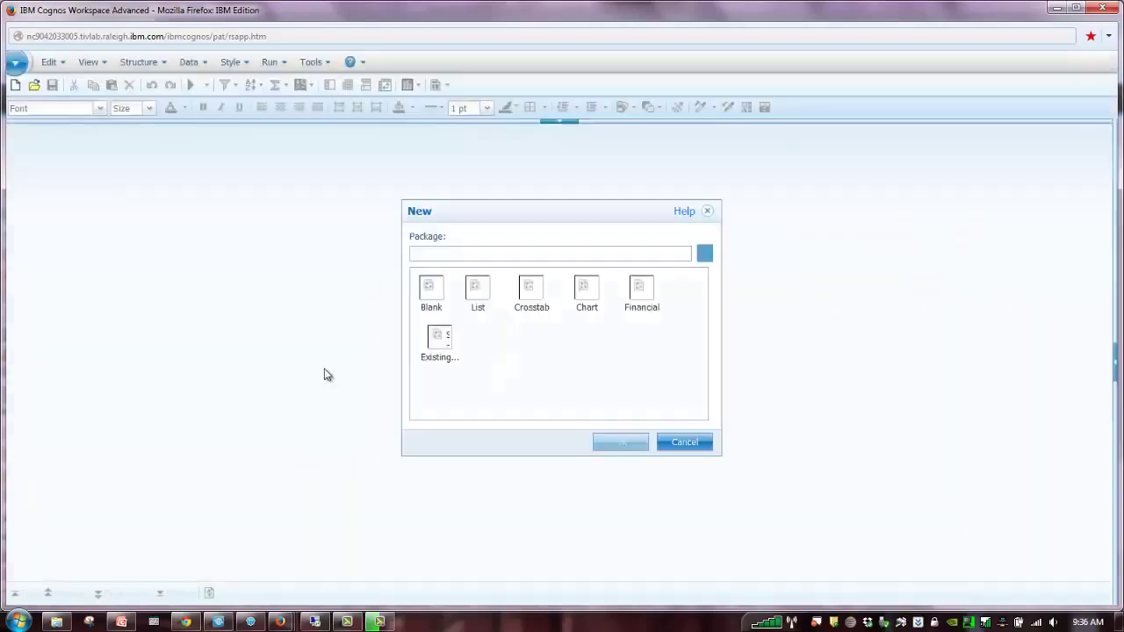
left_click(480, 296)
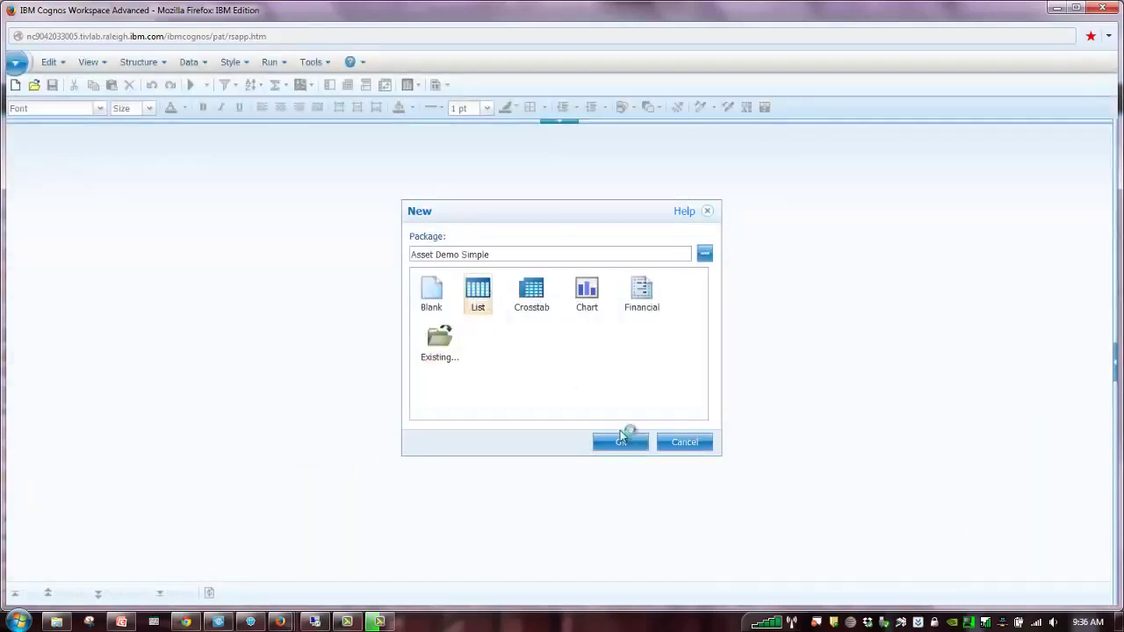
left_click(624, 445)
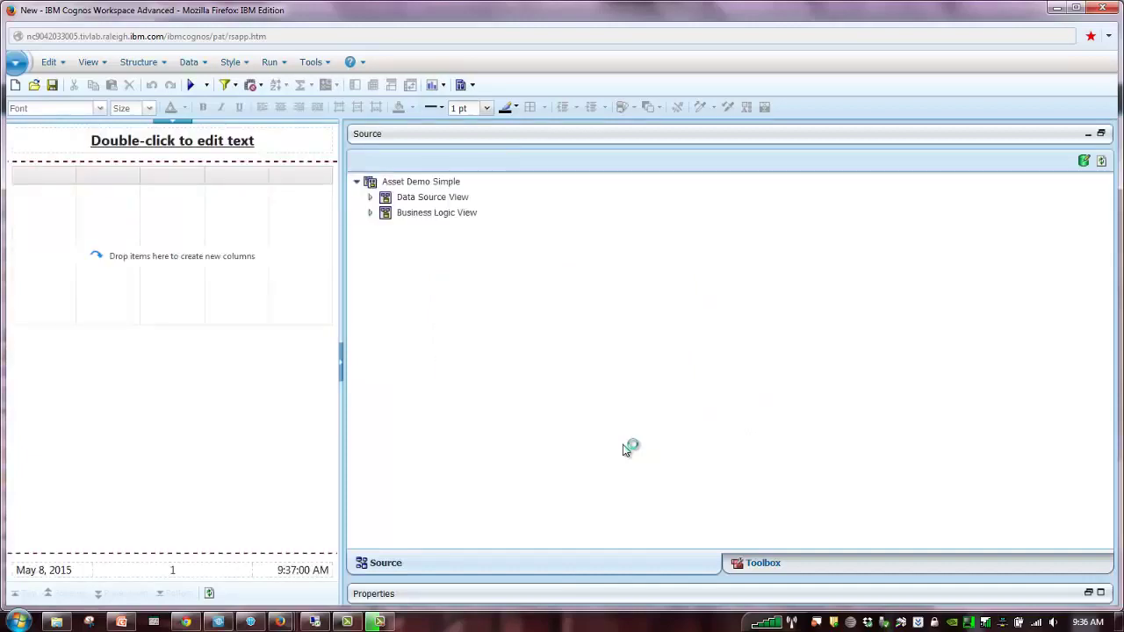
left_click(369, 197)
left_click(439, 215)
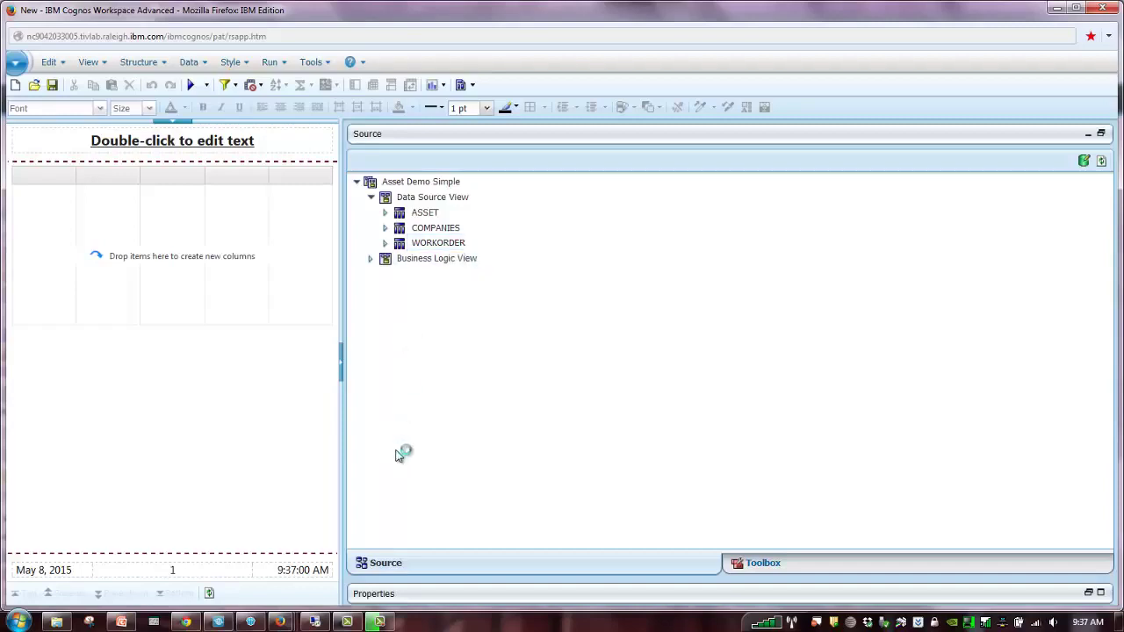
Step: Filter Maximo End Points by 'cogno' and open the MXCOGNOS record
mouse_move(279, 621)
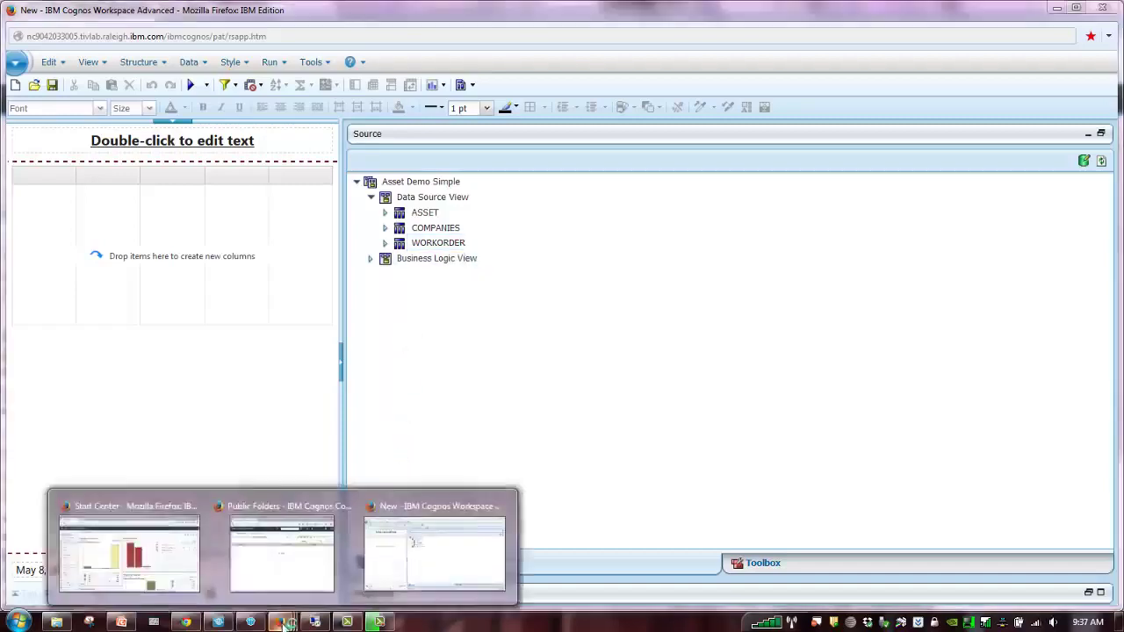
left_click(179, 575)
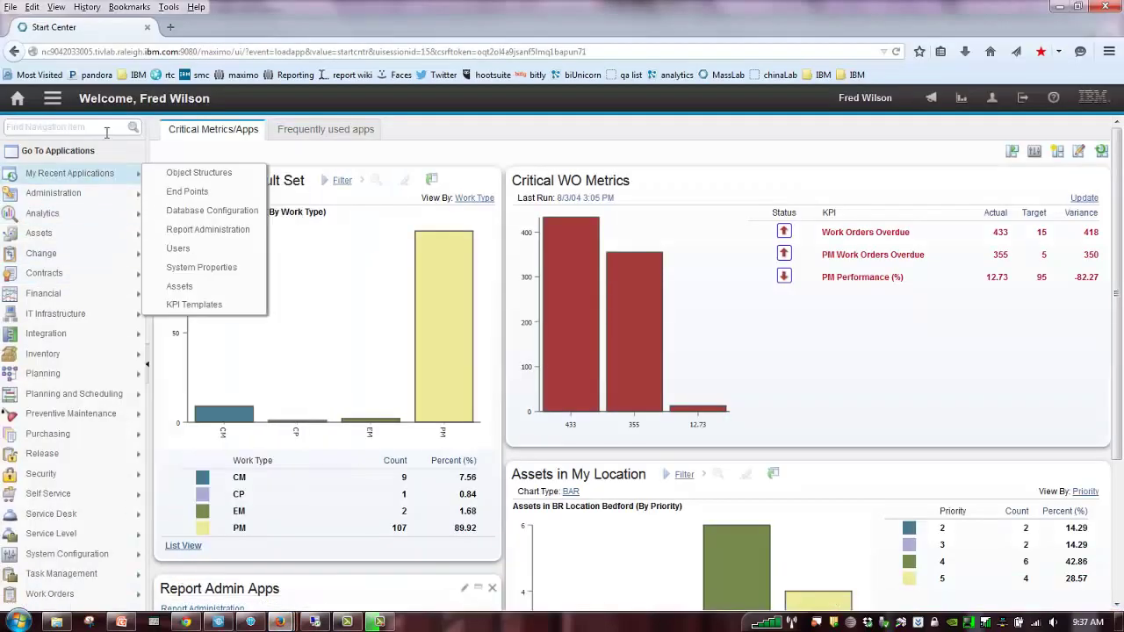
mouse_move(114, 174)
left_click(188, 191)
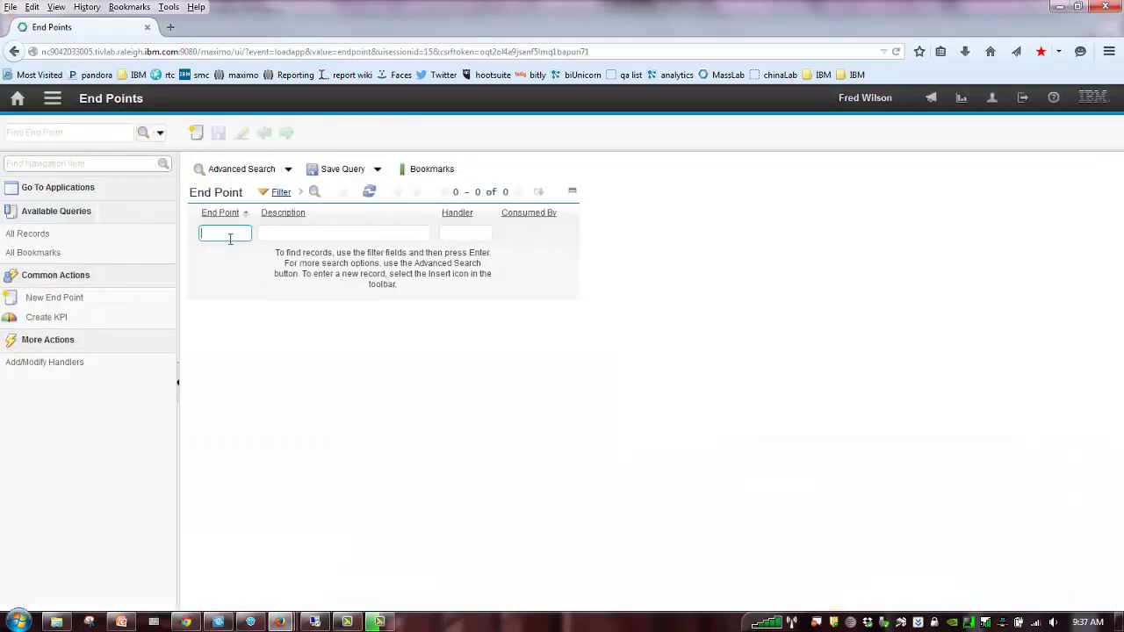
type("cogno")
key("Return")
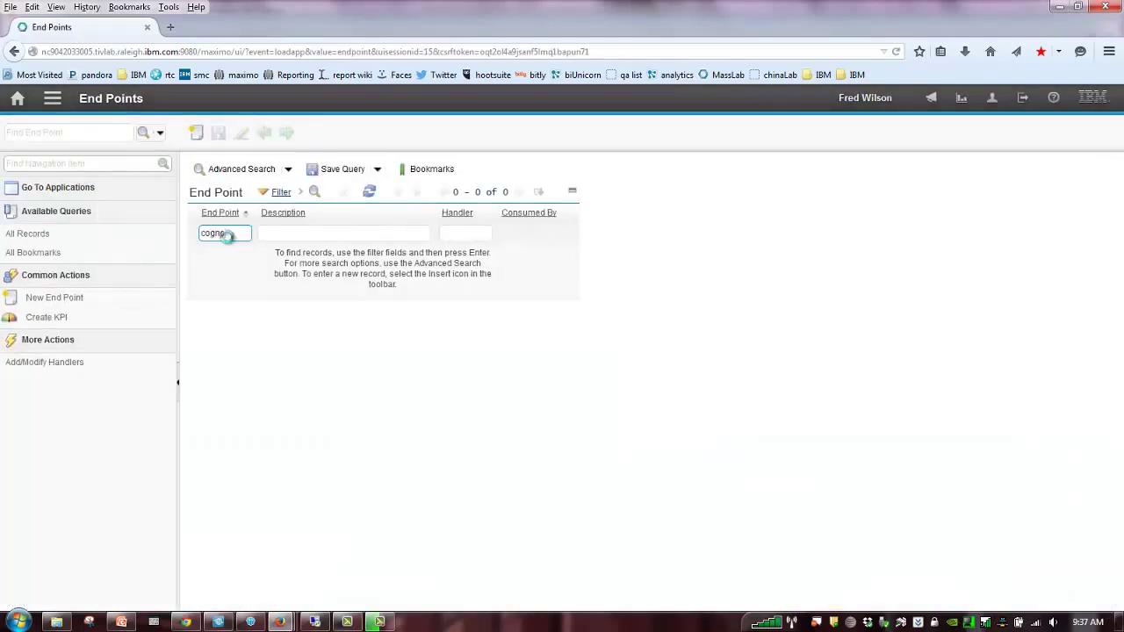
left_click(219, 255)
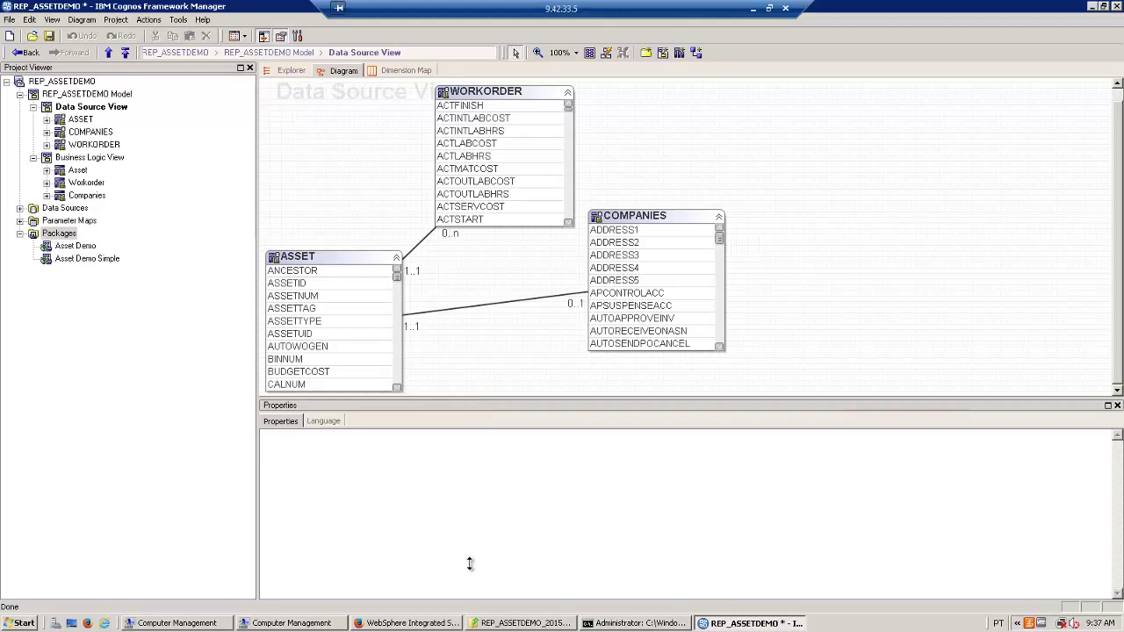
left_click(525, 622)
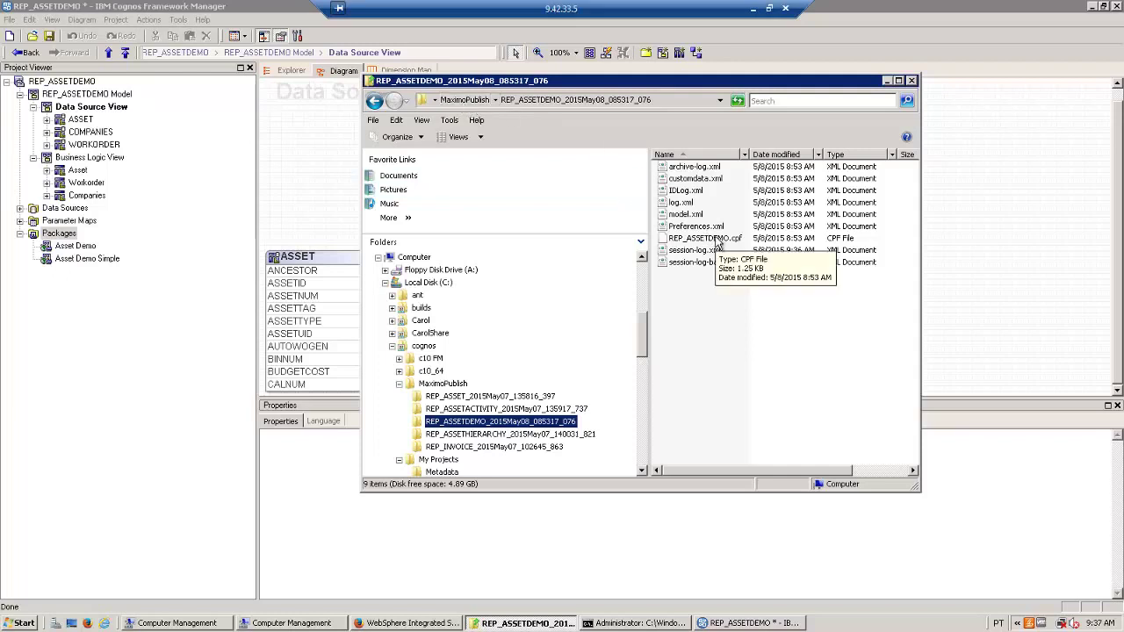
left_click(210, 328)
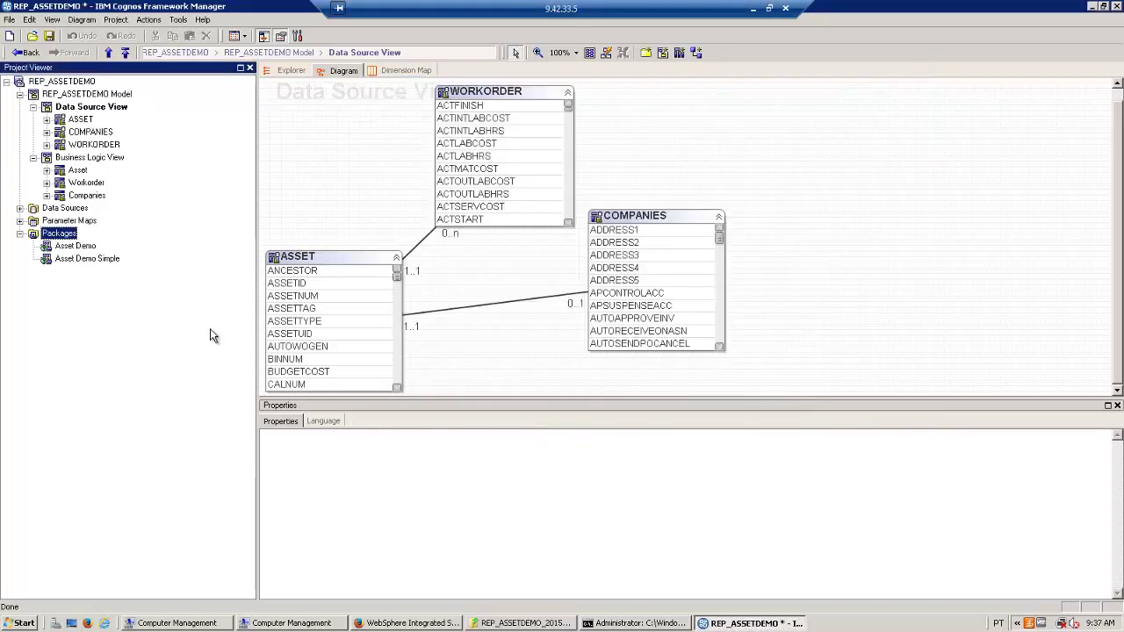